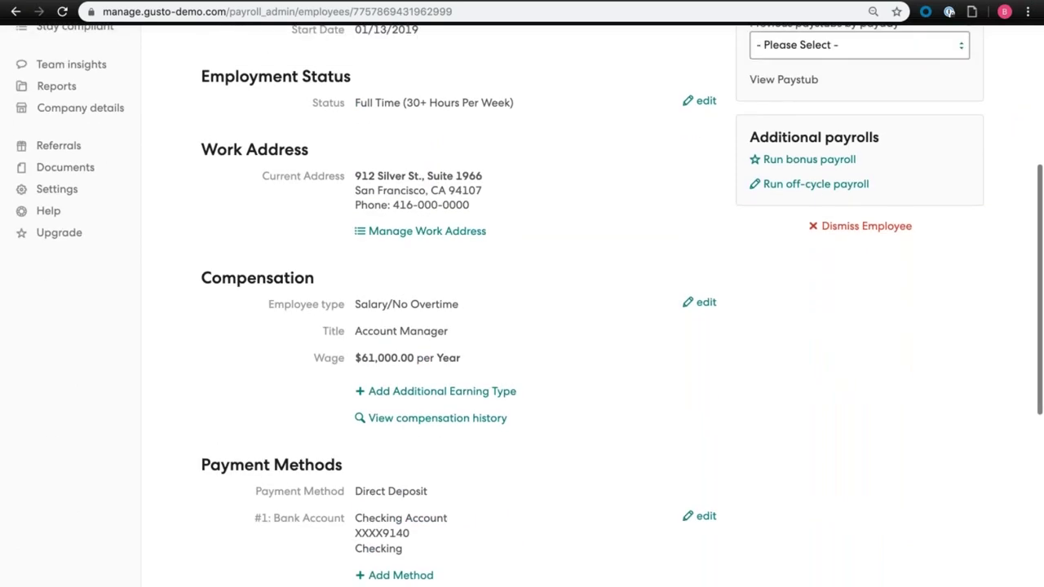
# - Add a special tax exemption for Social Security, Medicare and FUTA, with Ministers of Church as the FUTA reason, and save it
pyautogui.scroll(8, 465, 375)
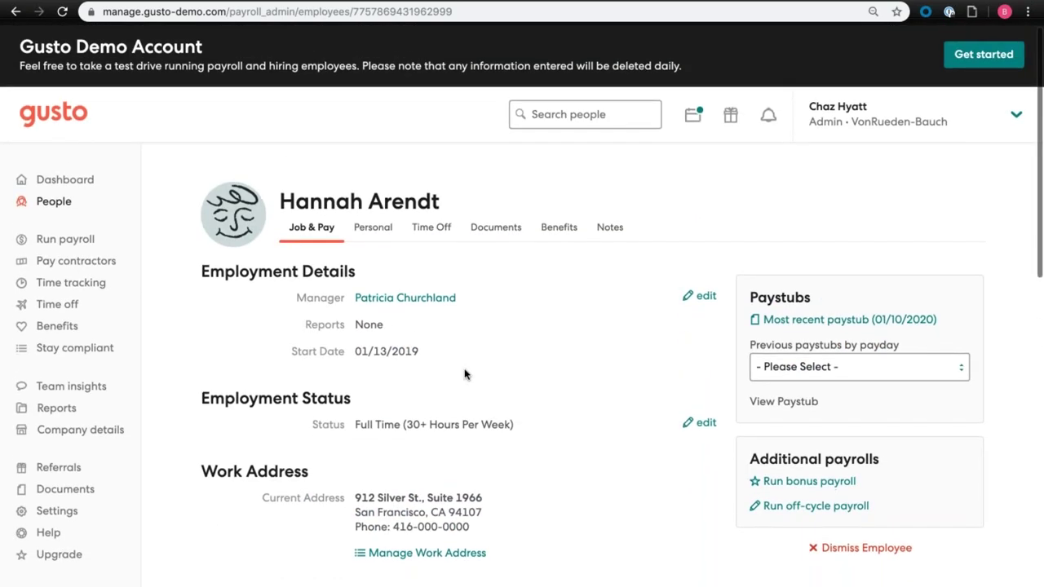
pyautogui.scroll(-10, 464, 375)
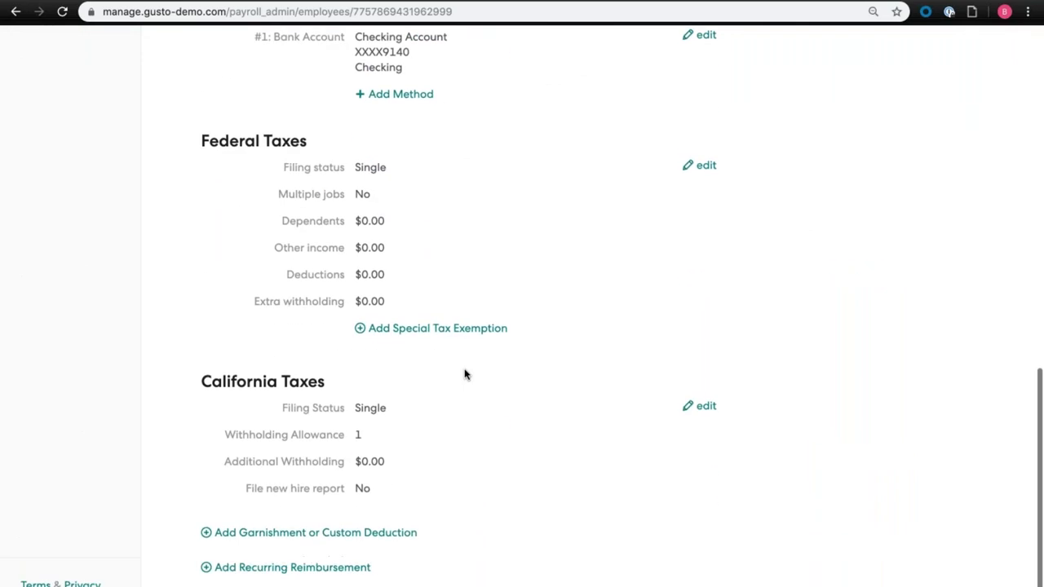
pyautogui.click(432, 332)
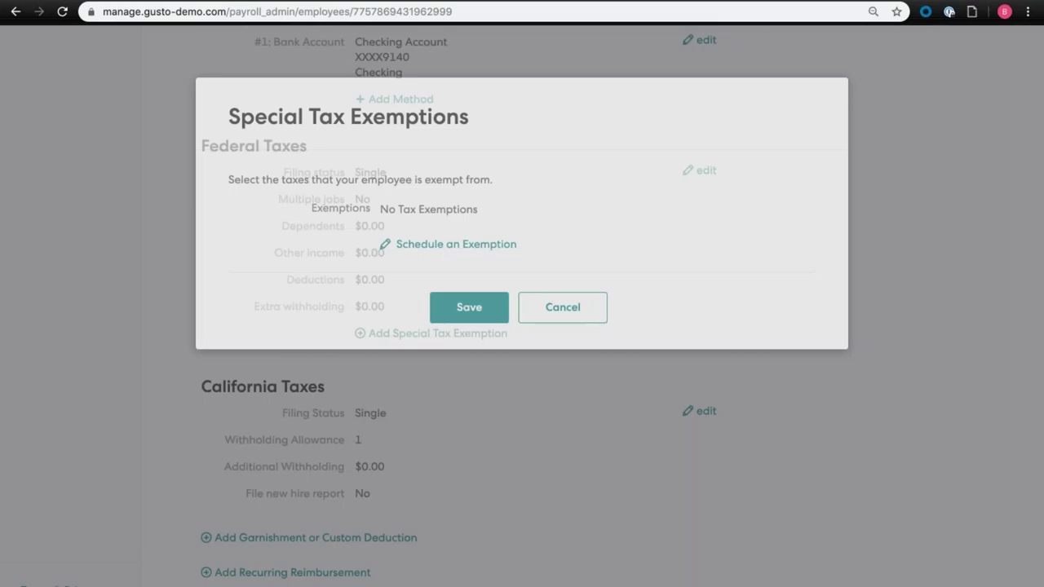
pyautogui.click(441, 243)
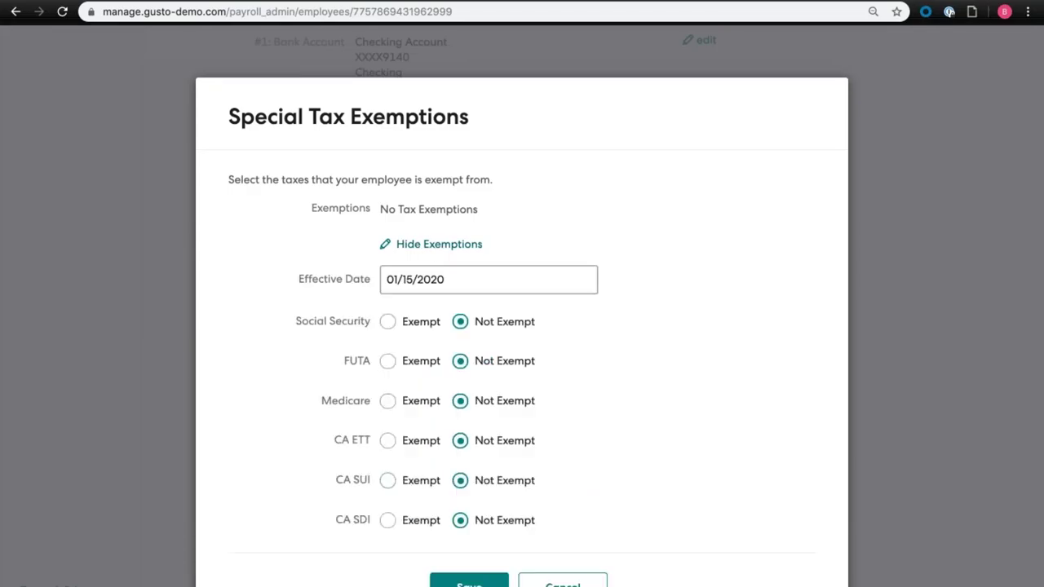
pyautogui.click(388, 325)
pyautogui.click(388, 402)
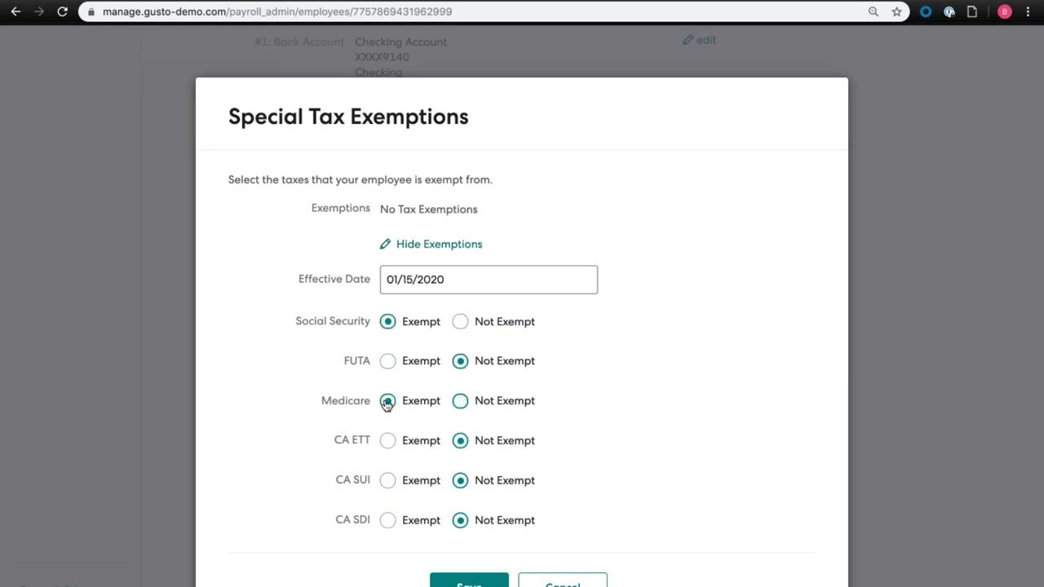
pyautogui.click(387, 360)
pyautogui.click(397, 401)
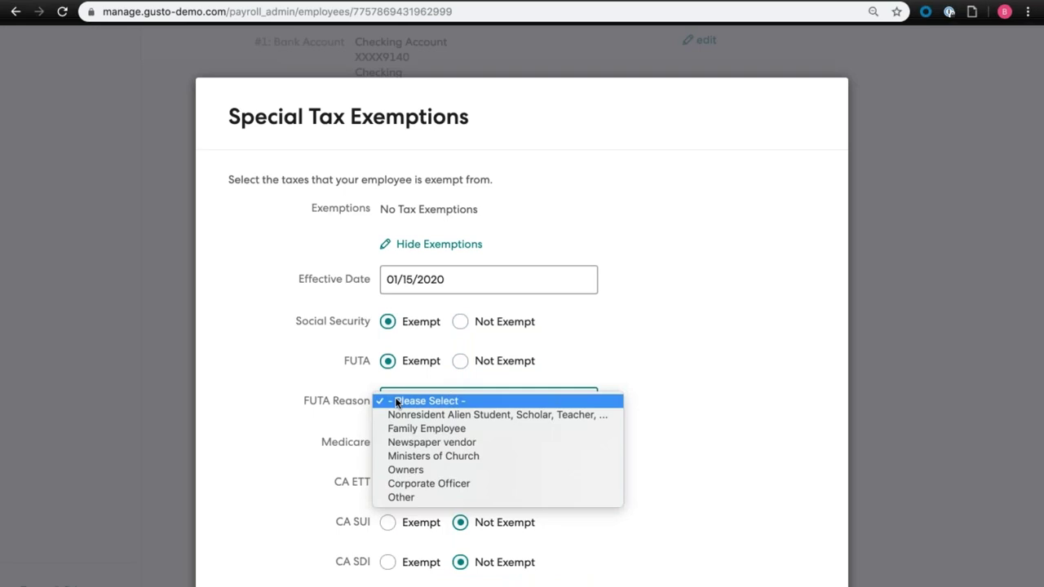
pyautogui.click(402, 456)
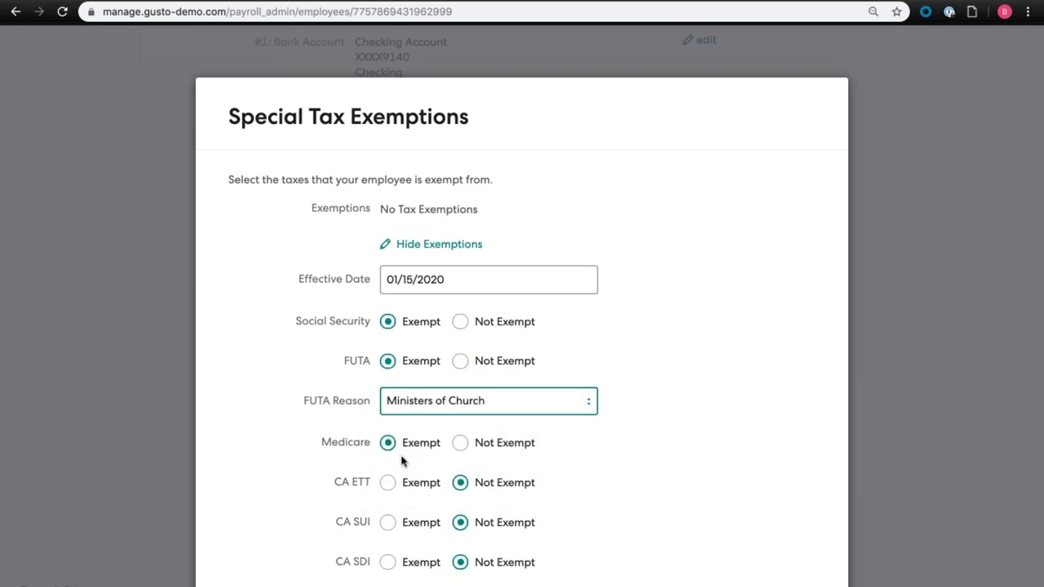
pyautogui.scroll(-2, 432, 505)
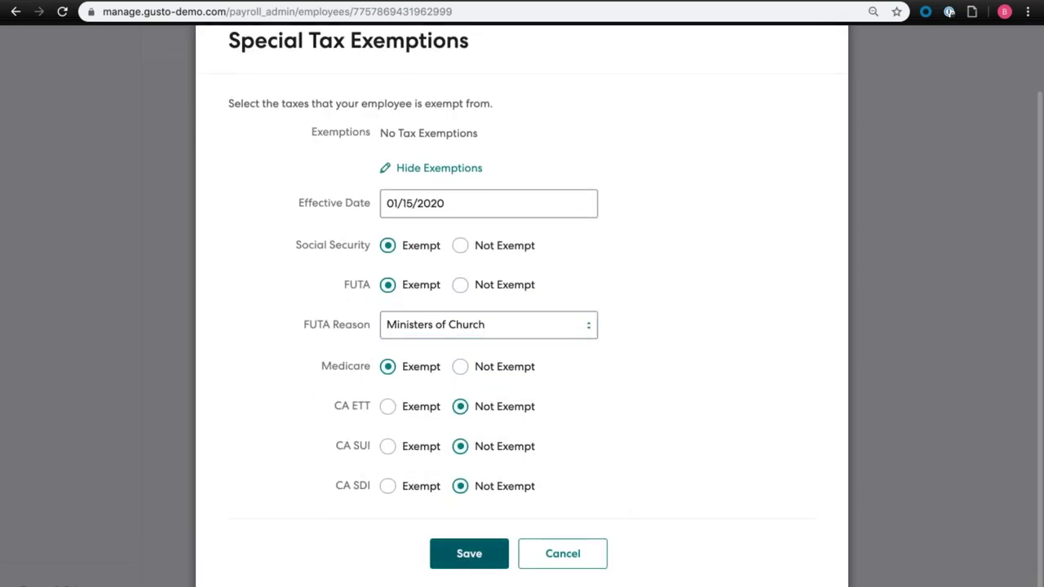
pyautogui.click(467, 554)
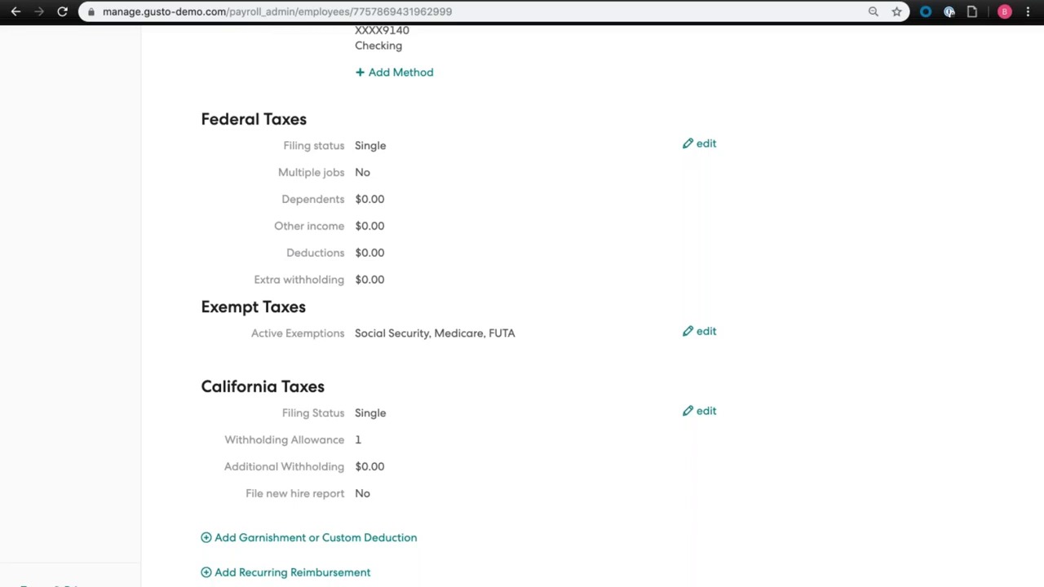
# - Add a recurring reimbursement named Housing Allowance at $500.00 per pay period and save it
pyautogui.click(335, 579)
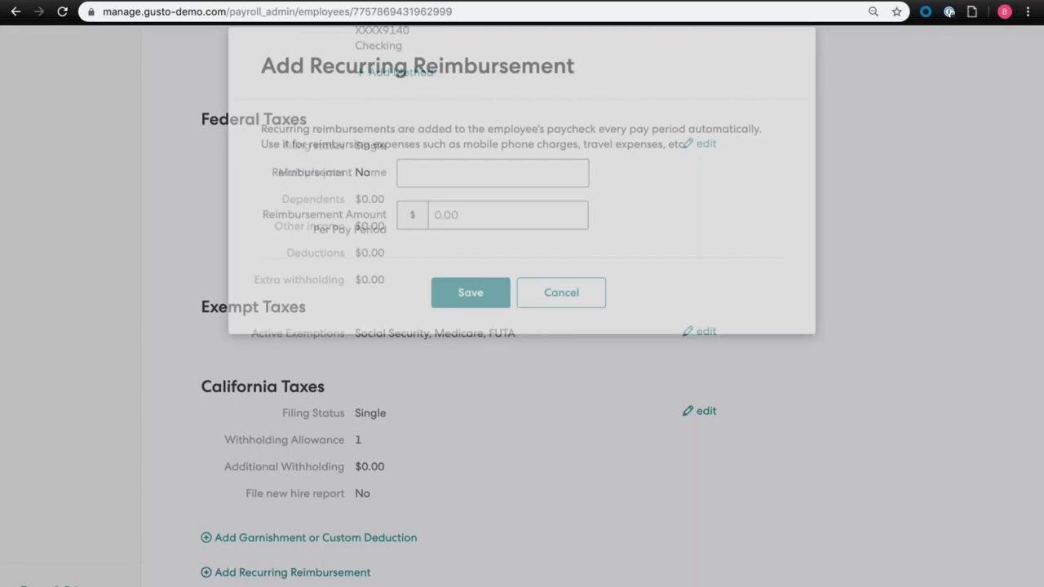
pyautogui.click(439, 225)
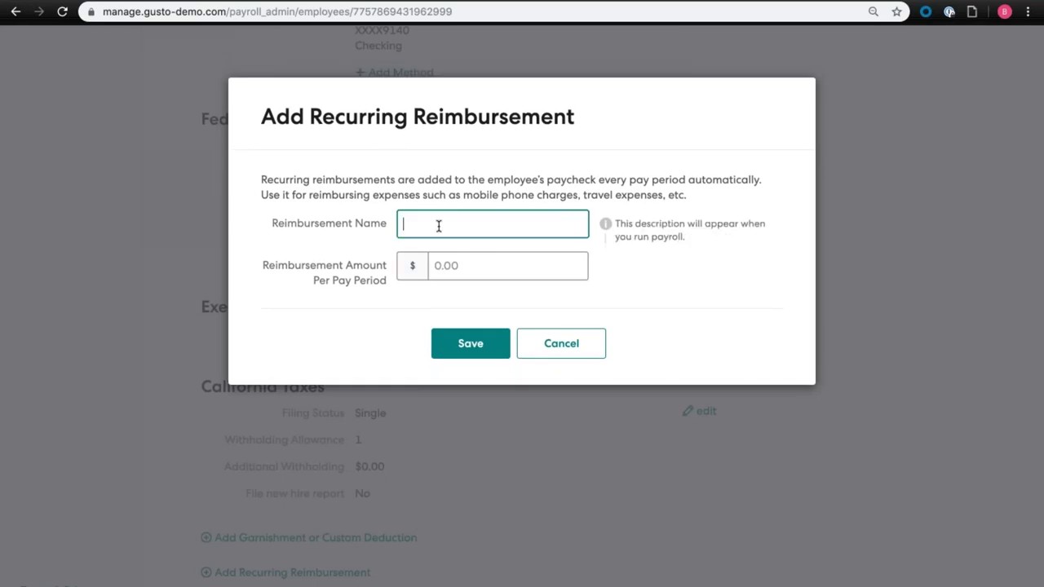
pyautogui.write('Housing Allowance')
pyautogui.press('Tab')
pyautogui.write('1')
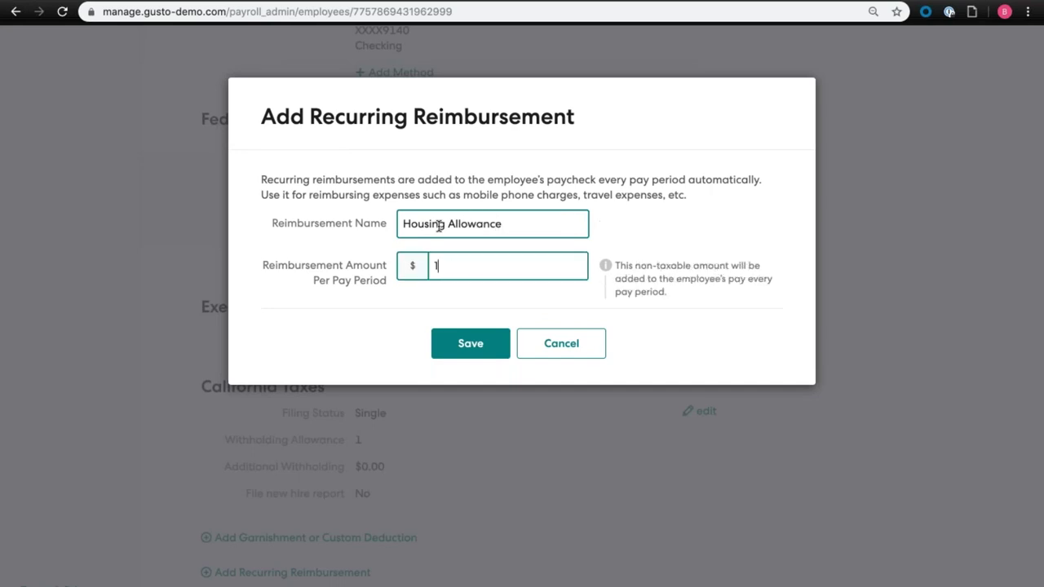
pyautogui.write('500')
pyautogui.press('Tab')
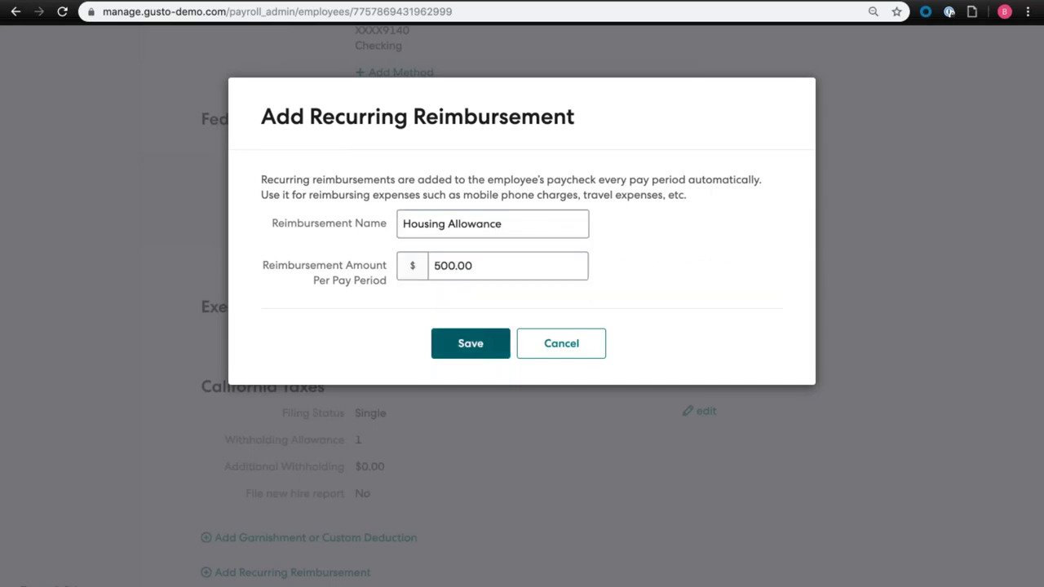
pyautogui.press('Return')
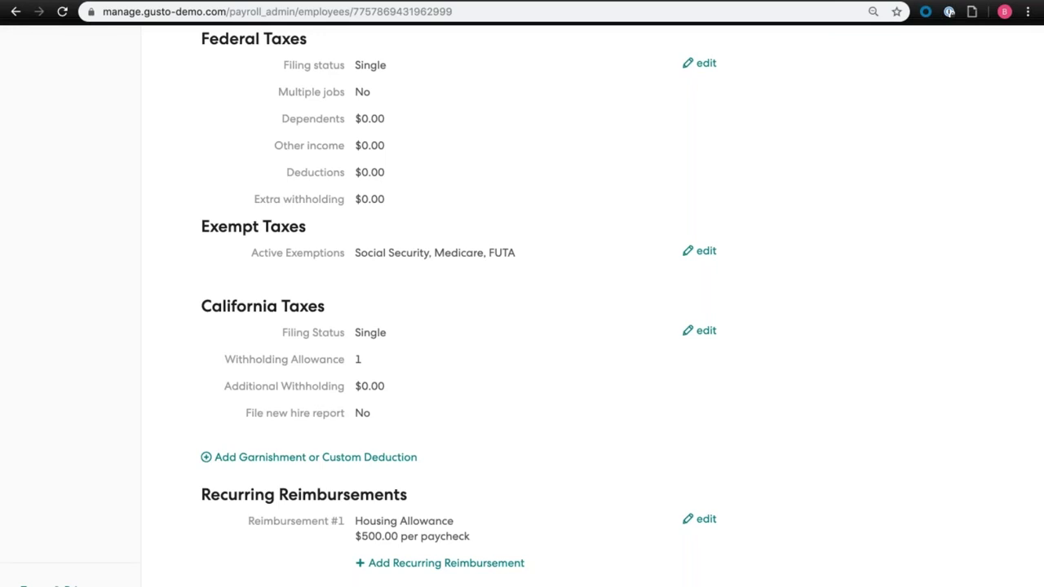
# - Start the regular payroll for the Jan 4 - Jan 17 pay period
pyautogui.scroll(10, 522, 326)
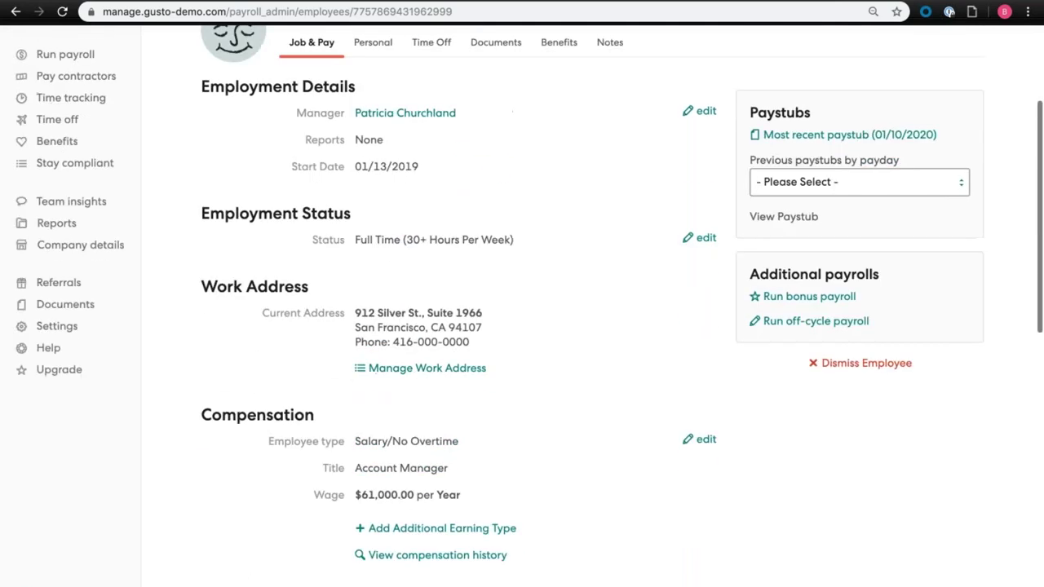
pyautogui.scroll(3, 522, 326)
pyautogui.click(72, 243)
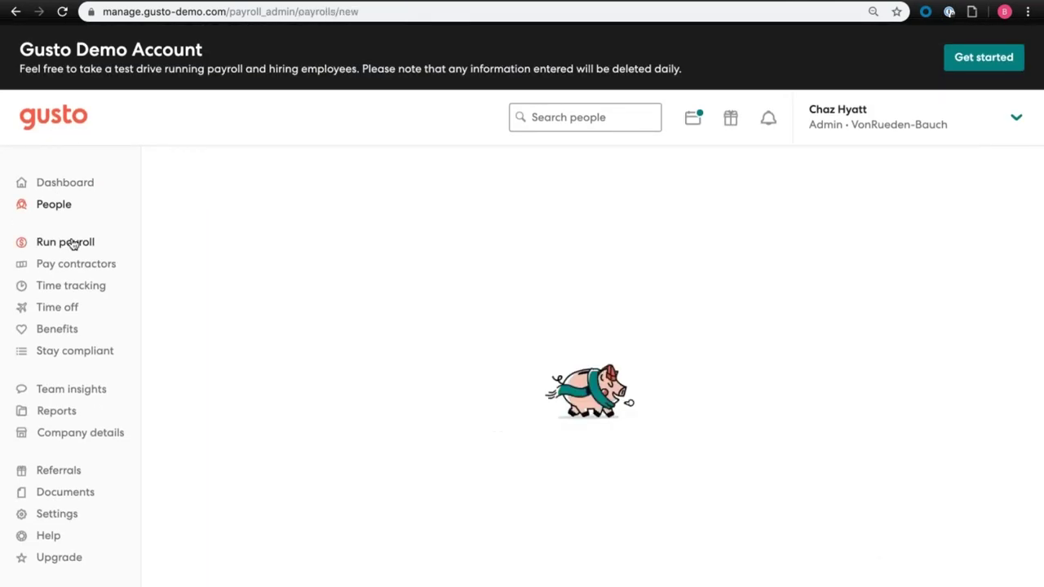
pyautogui.scroll(-3, 72, 243)
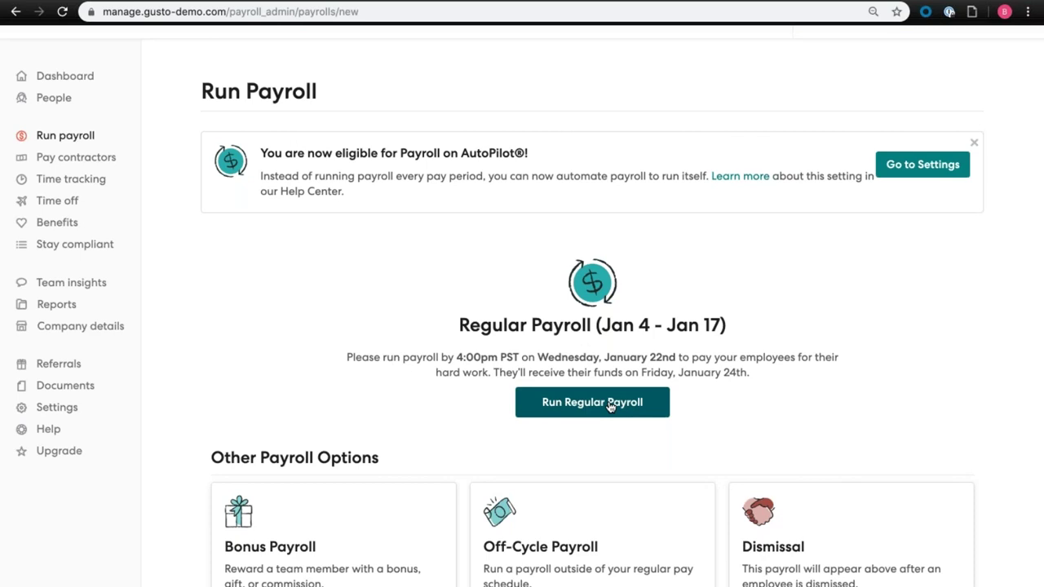
pyautogui.click(610, 403)
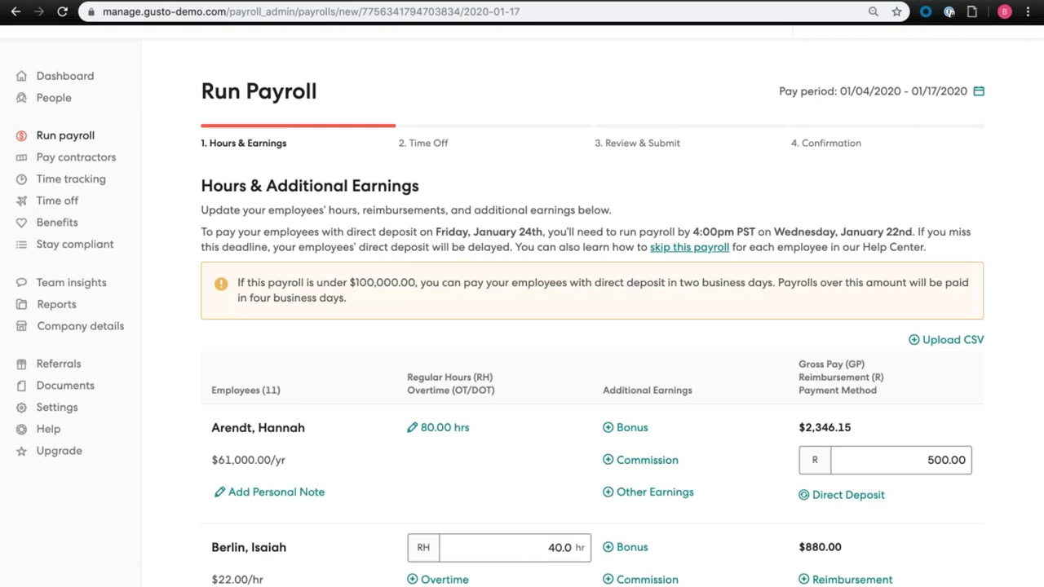
# - Show the overtime entry fields for the $22.00/hr employee in the second row and look at their other earnings options without saving
pyautogui.scroll(-2, 529, 307)
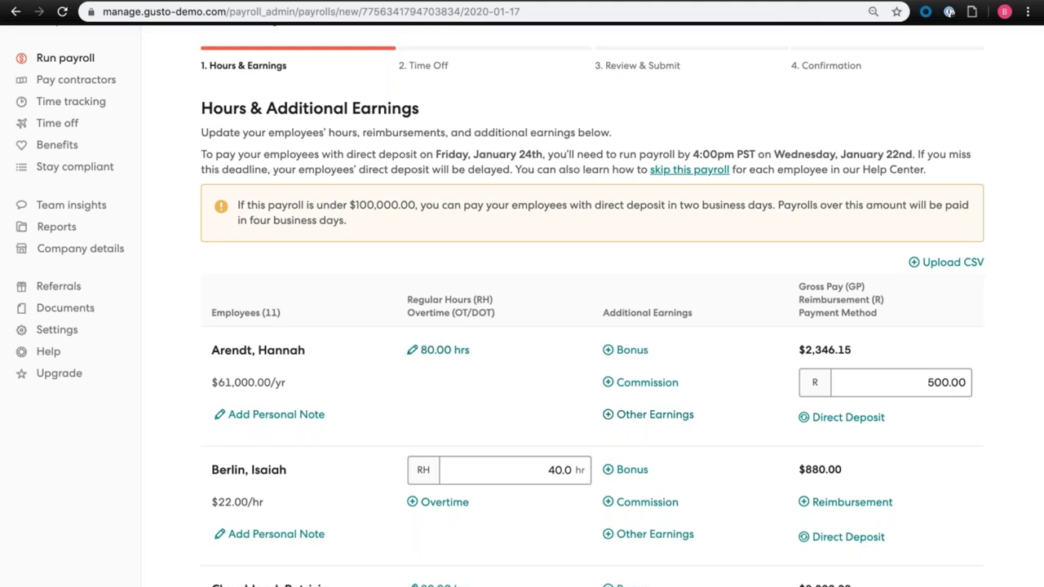
pyautogui.scroll(-1, 417, 455)
pyautogui.moveTo(214, 331); pyautogui.dragTo(380, 317)
pyautogui.click(421, 310)
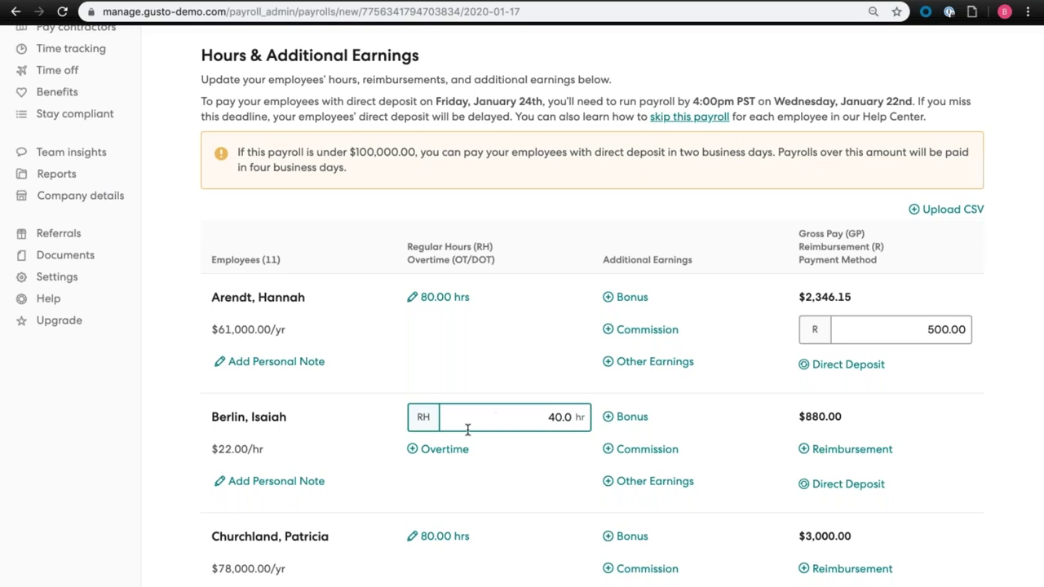
pyautogui.click(448, 451)
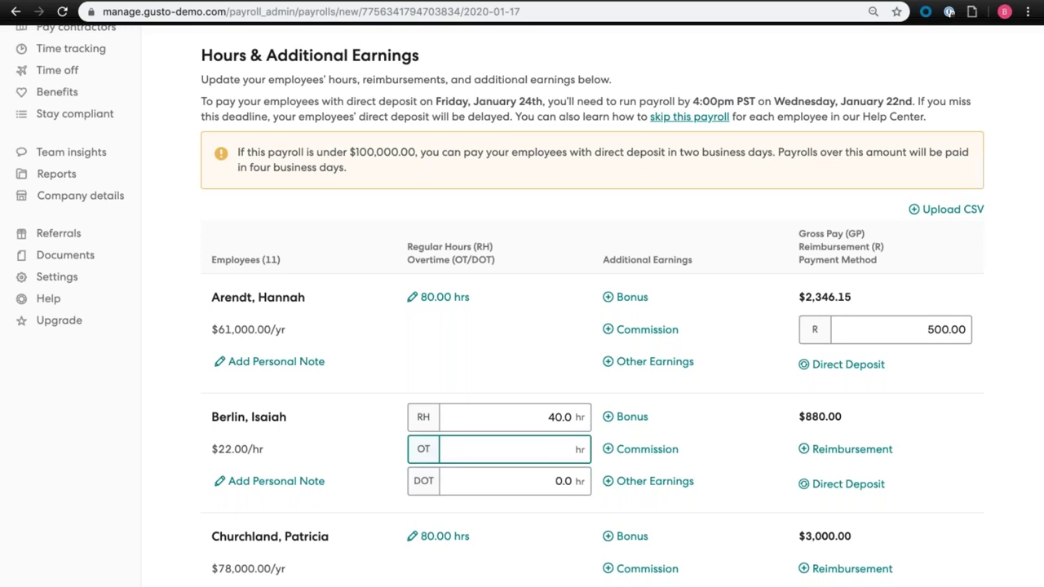
pyautogui.click(662, 486)
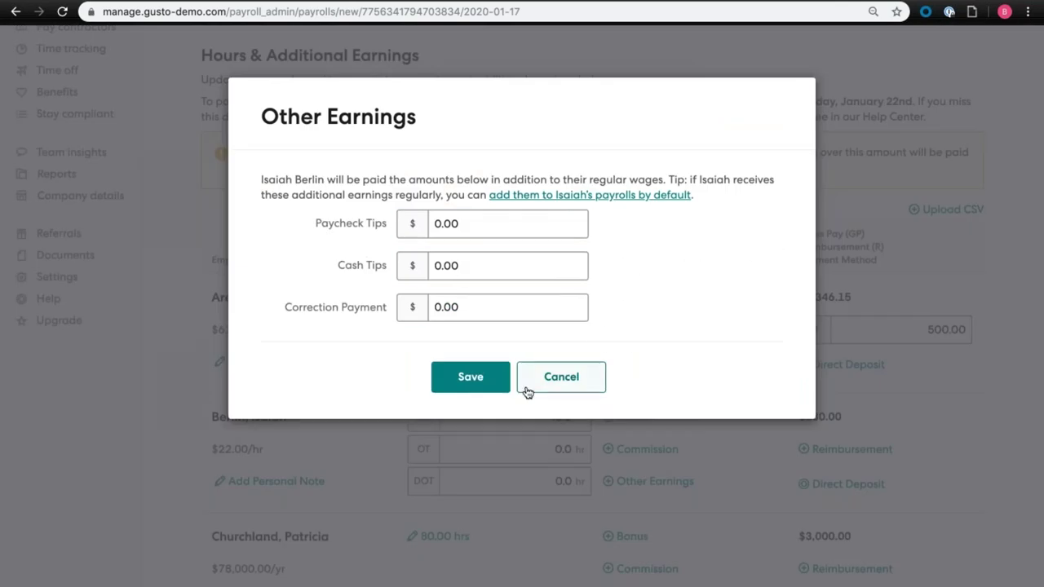
pyautogui.click(561, 378)
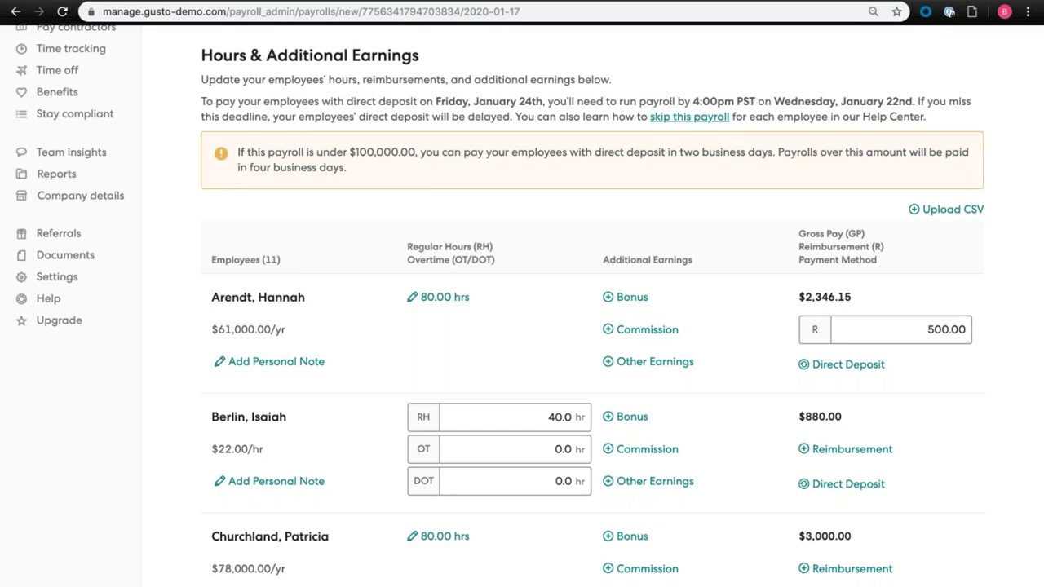
# - Switch the payment method of the $37.00/hr employee from direct deposit to check
pyautogui.scroll(-1, 318, 431)
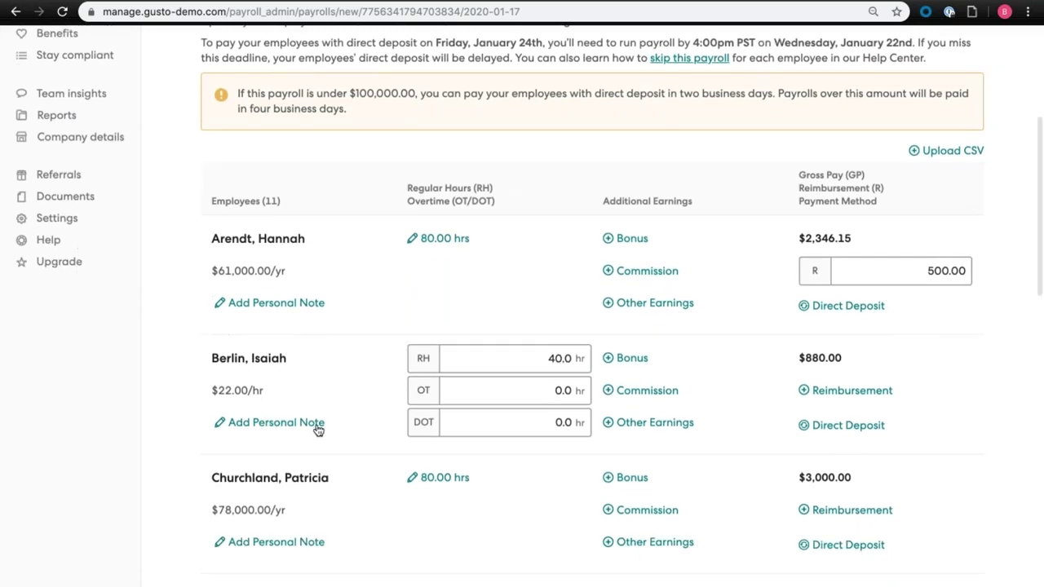
pyautogui.scroll(-2, 326, 428)
pyautogui.scroll(-4, 327, 428)
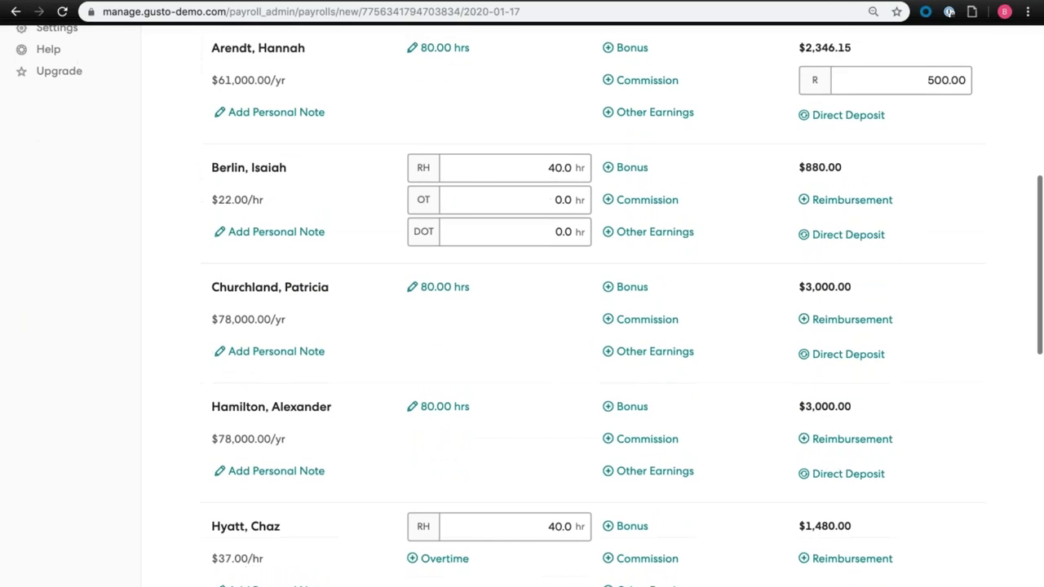
pyautogui.scroll(-1, 782, 487)
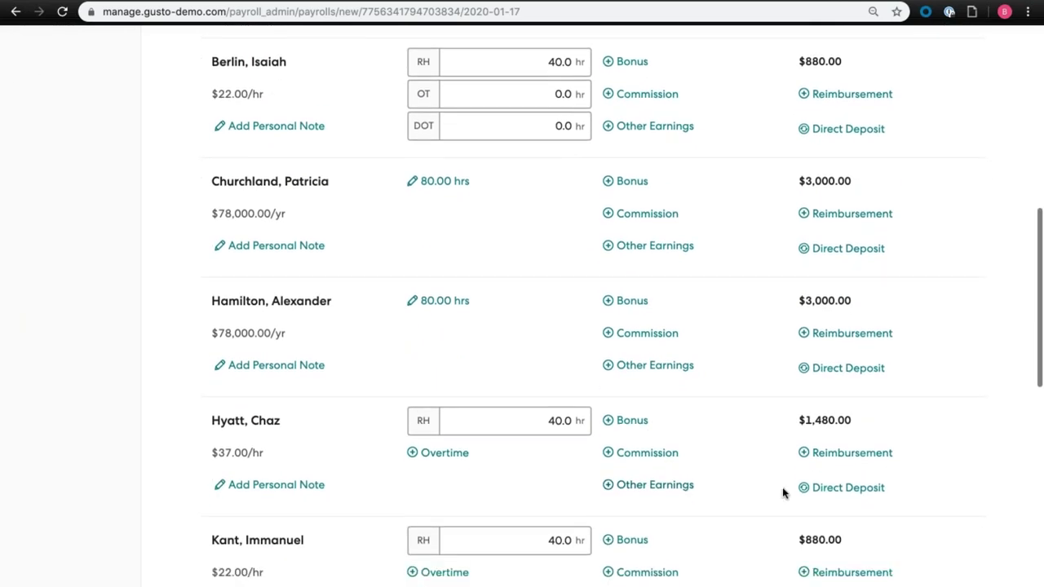
pyautogui.click(836, 489)
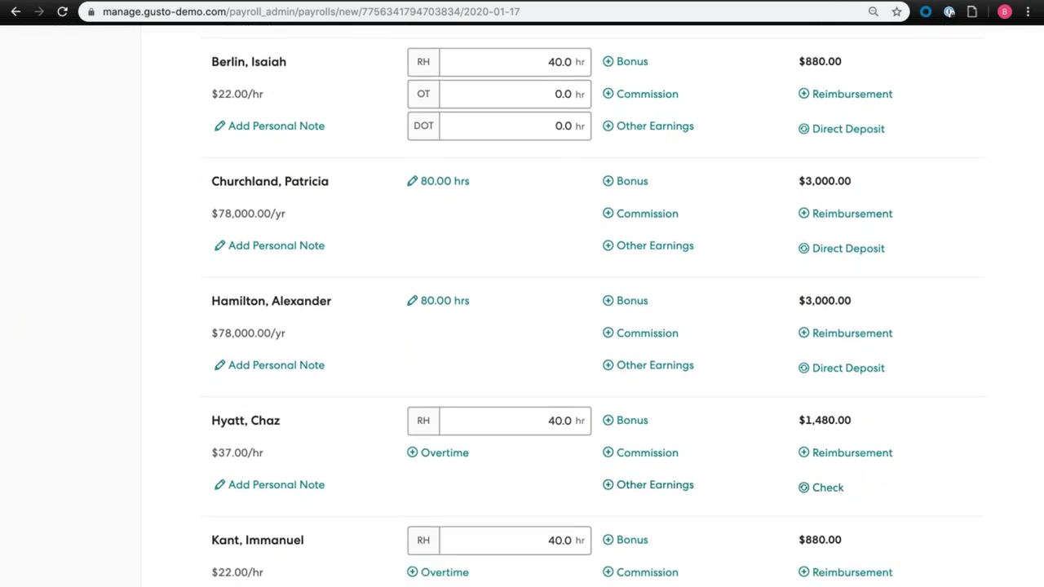
# - Finish the hours and additional earnings and continue to the payroll's Time Off stage
pyautogui.scroll(-3, 836, 491)
pyautogui.scroll(-6, 624, 305)
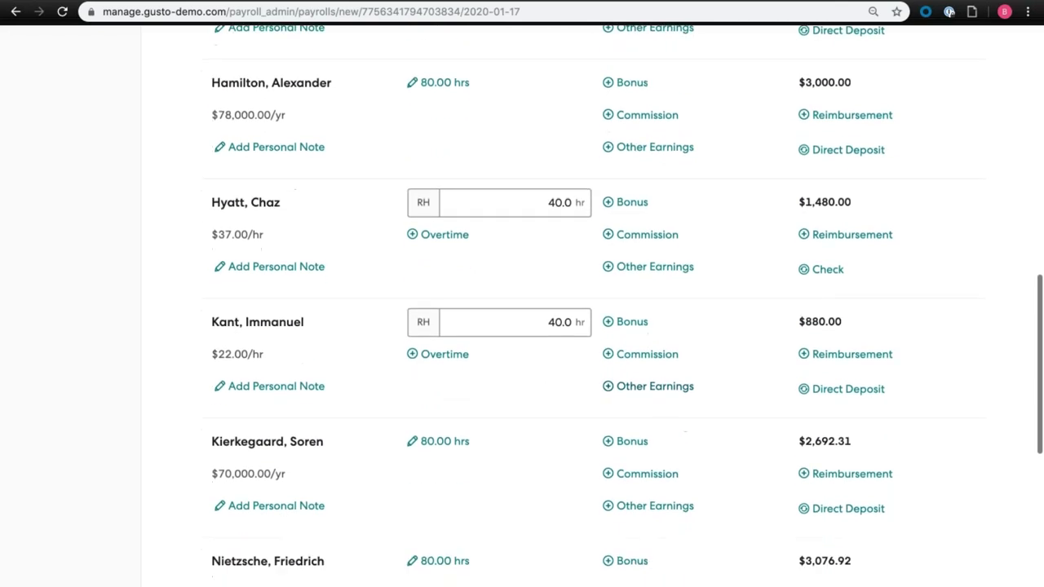
pyautogui.scroll(-10, 624, 306)
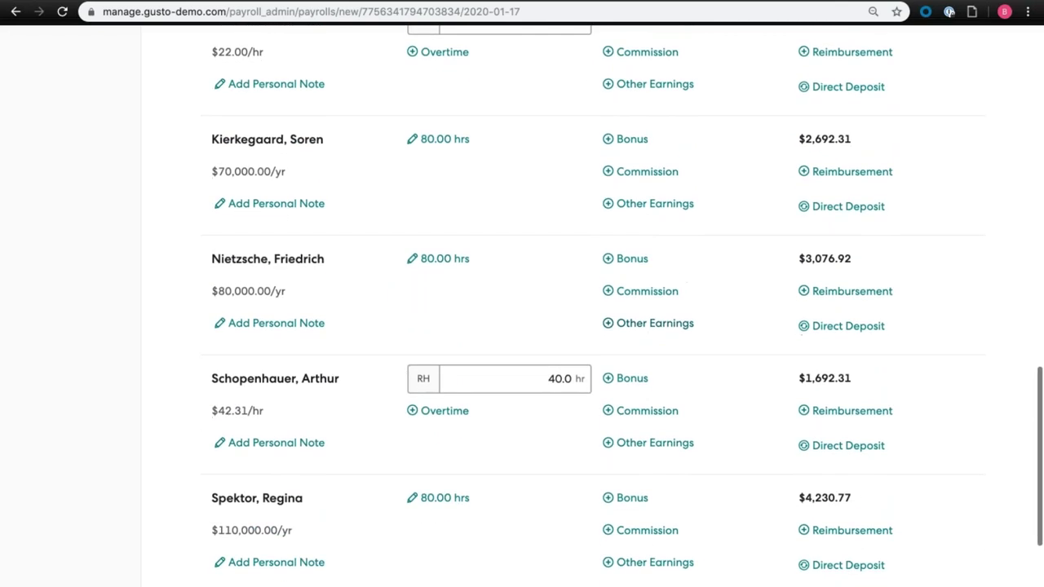
pyautogui.click(541, 533)
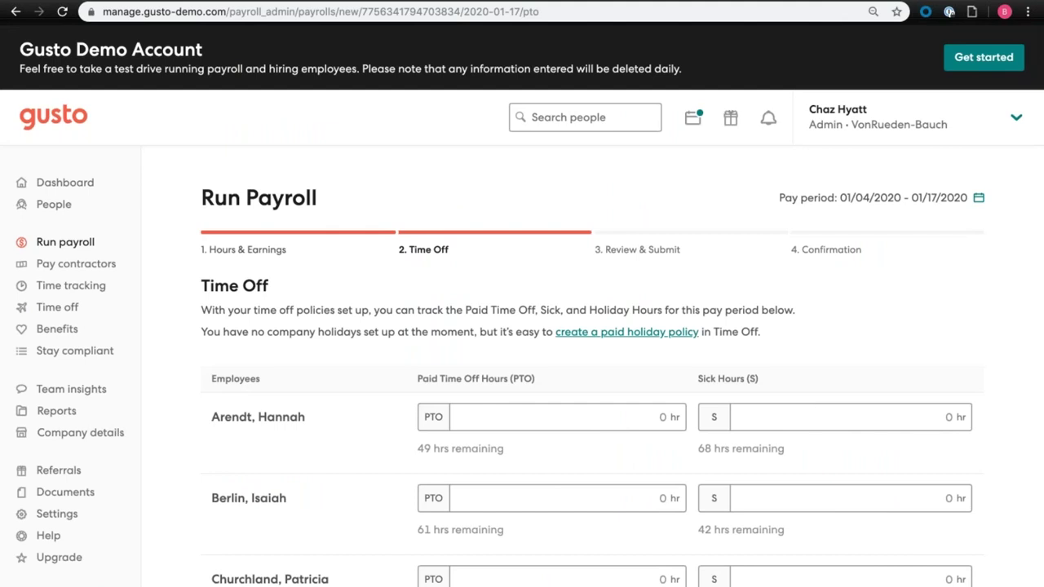
# - Look over the employees' paid time off and sick hours without entering any, and continue to the Review & Submit preview
pyautogui.scroll(-3, 742, 531)
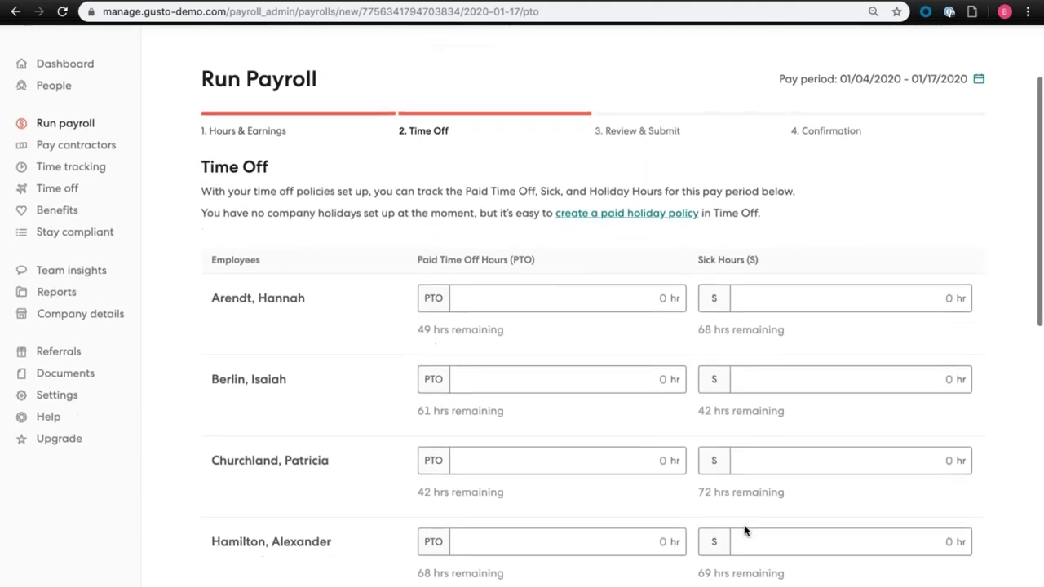
pyautogui.click(744, 531)
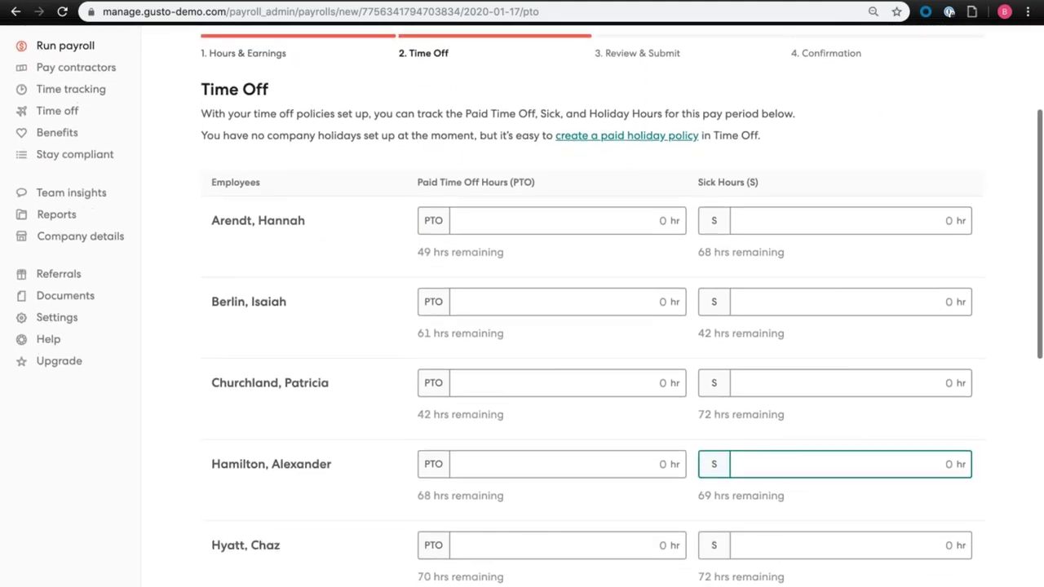
pyautogui.scroll(-7, 486, 535)
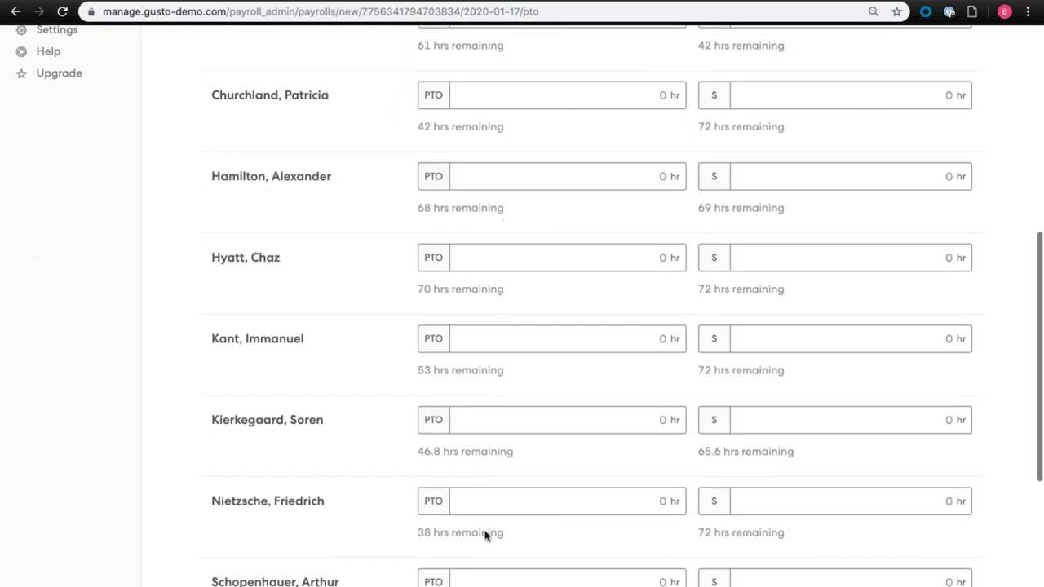
pyautogui.scroll(-7, 486, 534)
pyautogui.click(534, 580)
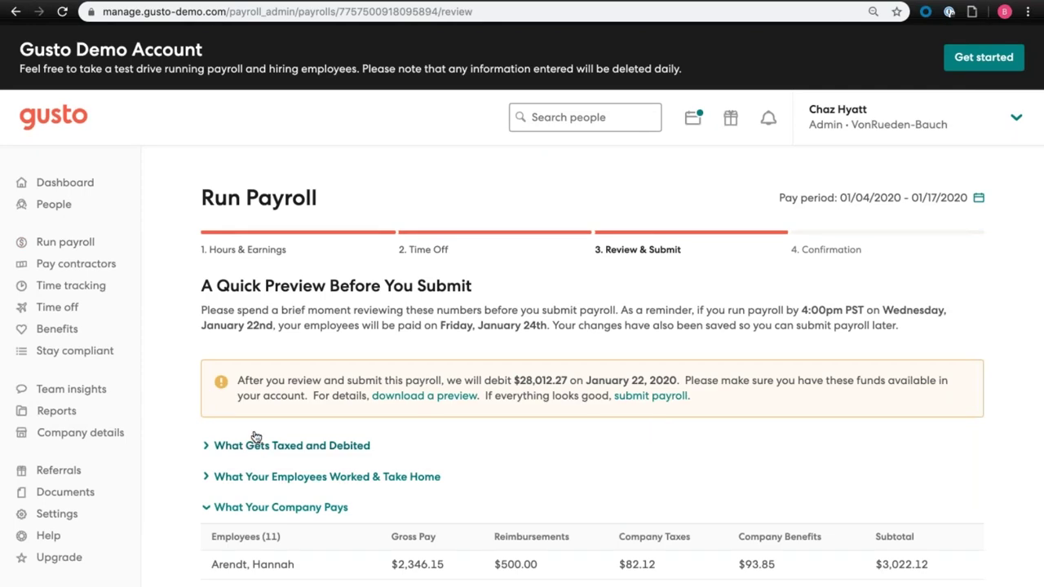
pyautogui.scroll(-1, 484, 407)
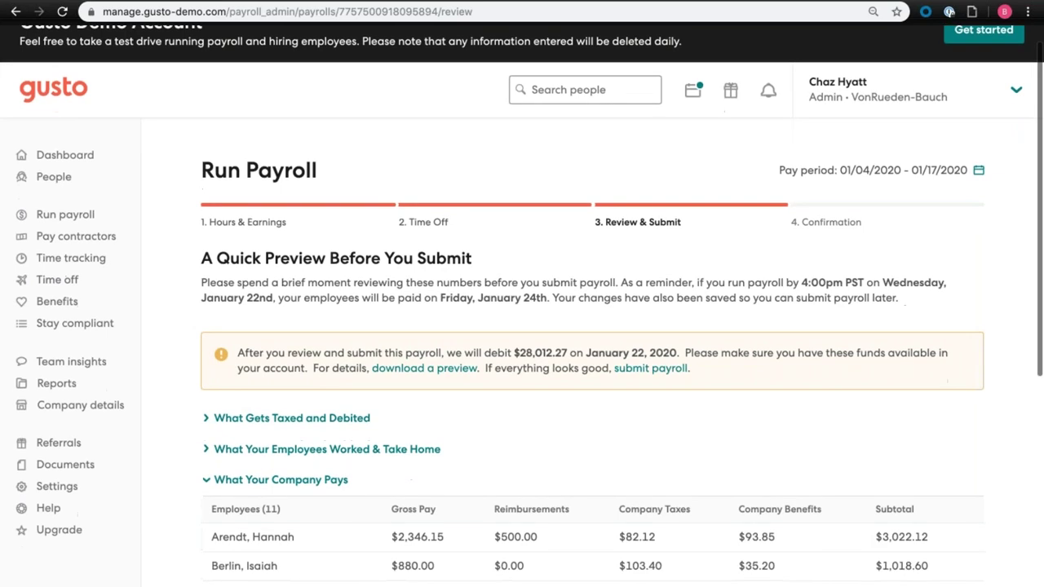
# - Expand the breakdown of what gets taxed and debited, and examine the debit date and the employee and company tax totals
pyautogui.click(490, 409)
pyautogui.moveTo(510, 341); pyautogui.dragTo(687, 347)
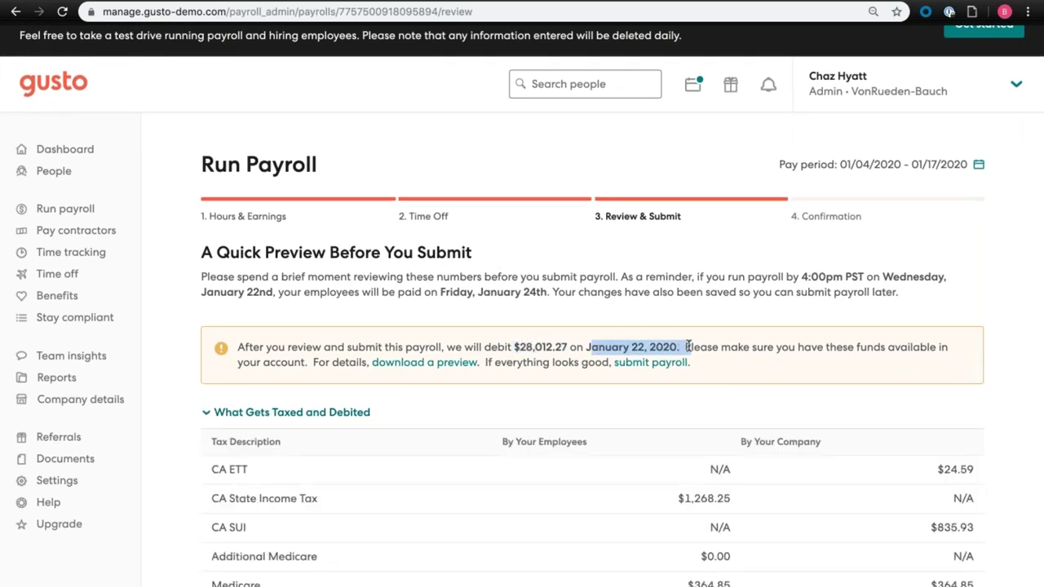
pyautogui.click(687, 347)
pyautogui.scroll(-4, 629, 391)
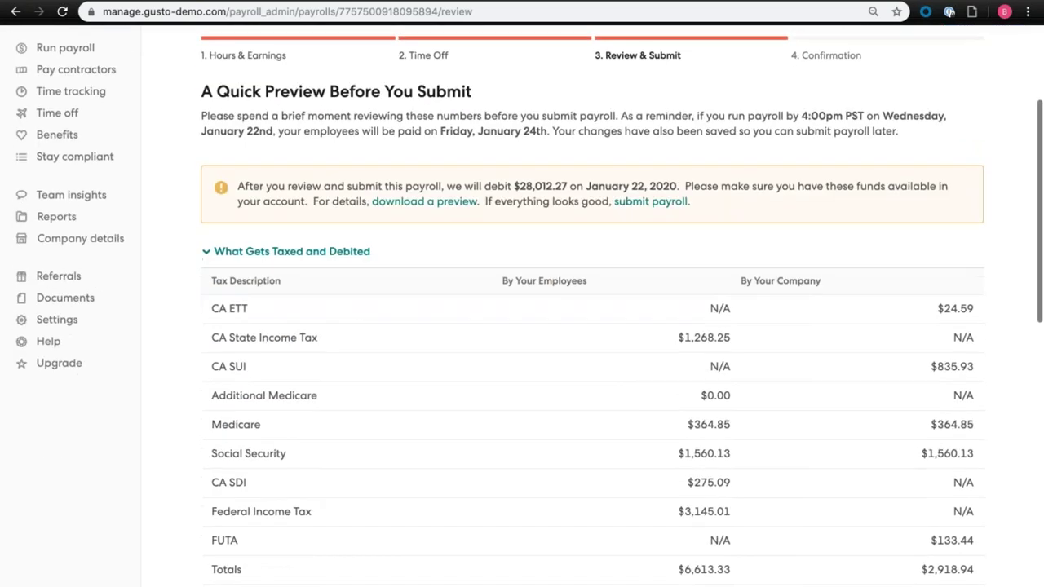
pyautogui.scroll(-3, 659, 496)
pyautogui.moveTo(671, 468); pyautogui.dragTo(748, 474)
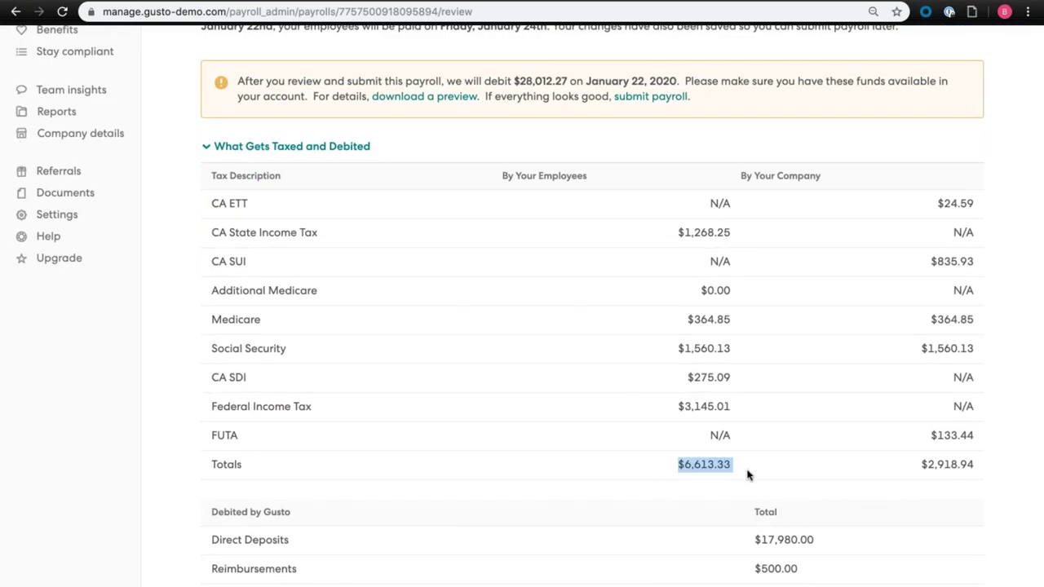
pyautogui.click(827, 484)
pyautogui.scroll(-1, 827, 485)
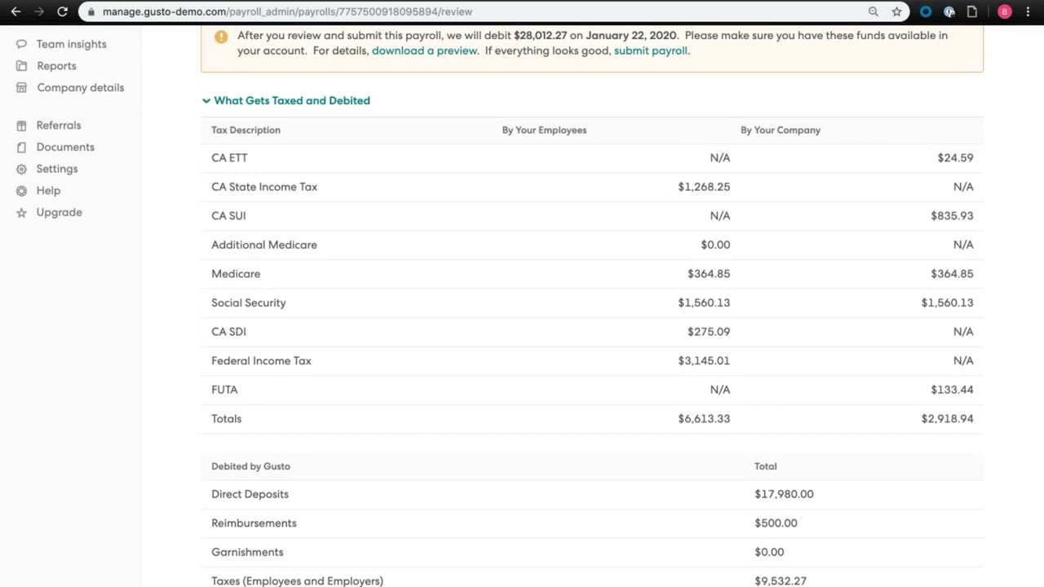
# - Review the debited amounts and what the company pays per employee, and submit the payroll
pyautogui.scroll(-1, 754, 503)
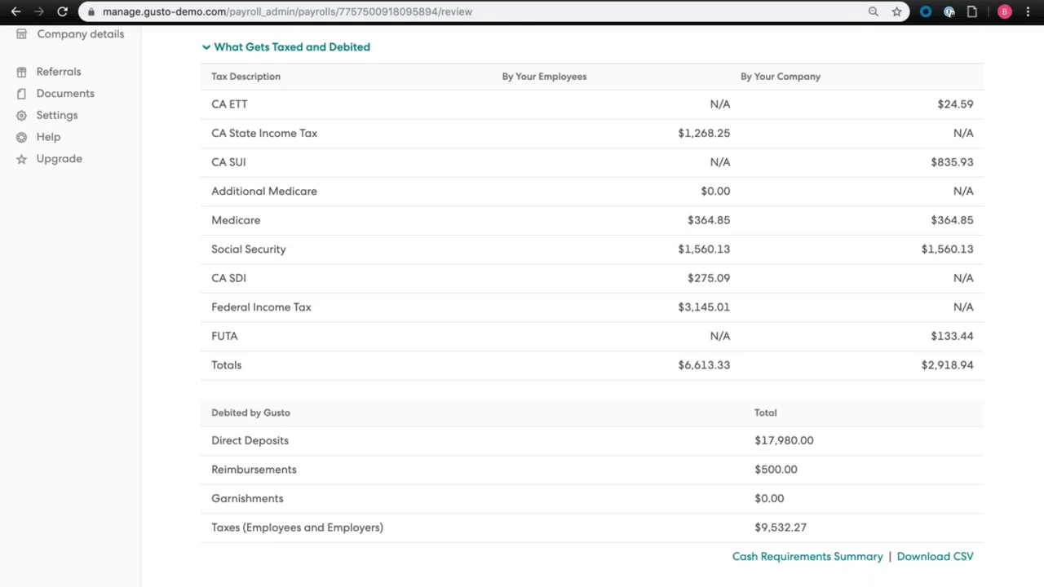
pyautogui.scroll(-3, 522, 302)
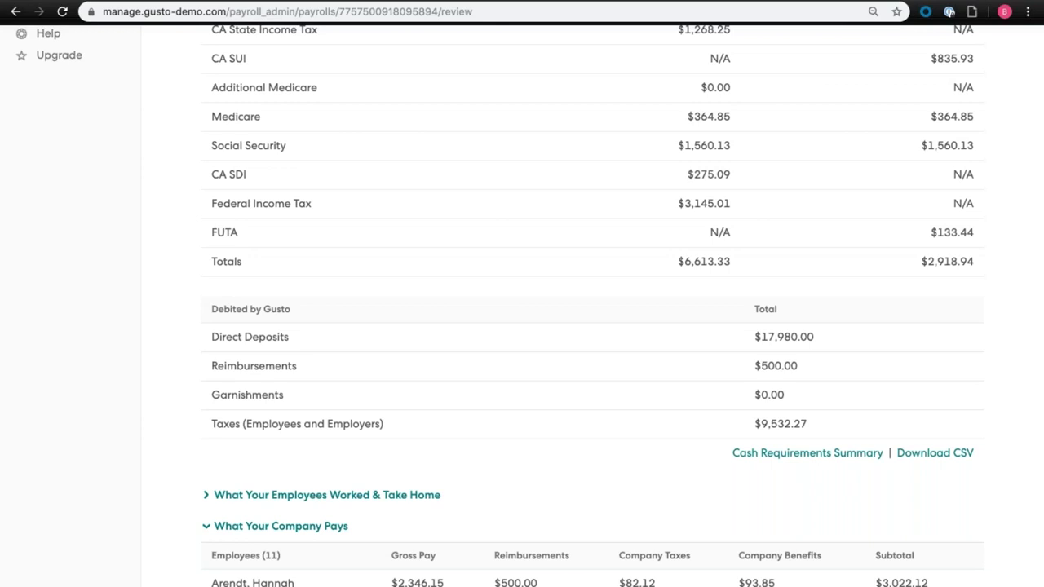
pyautogui.scroll(-5, 592, 326)
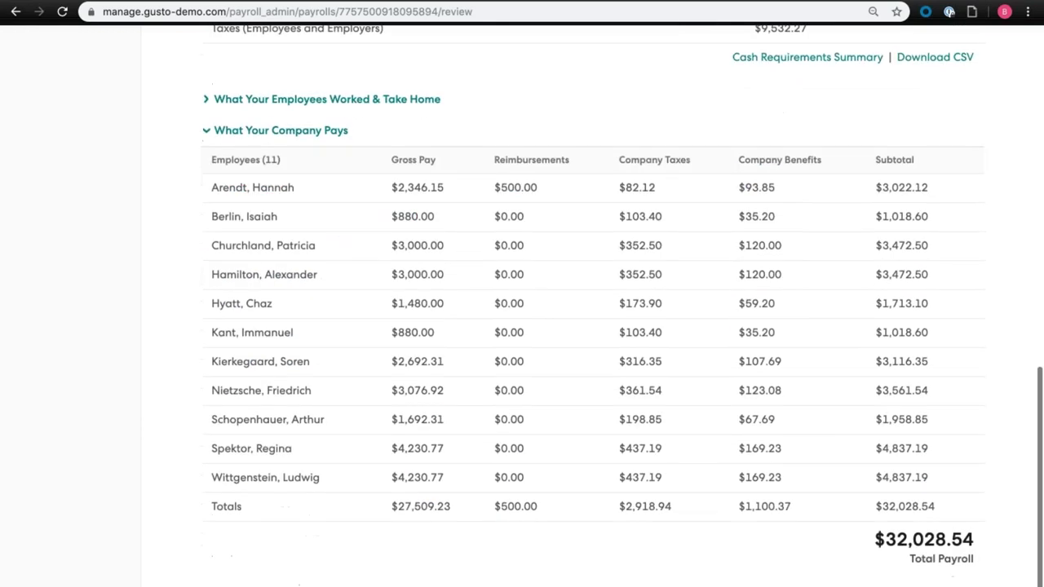
pyautogui.scroll(-1, 563, 555)
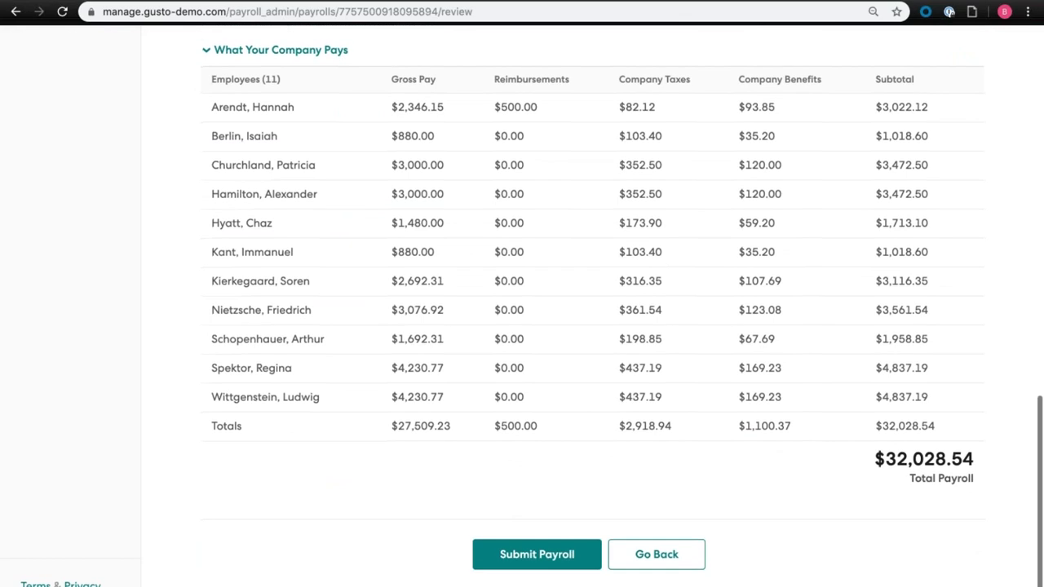
pyautogui.click(536, 554)
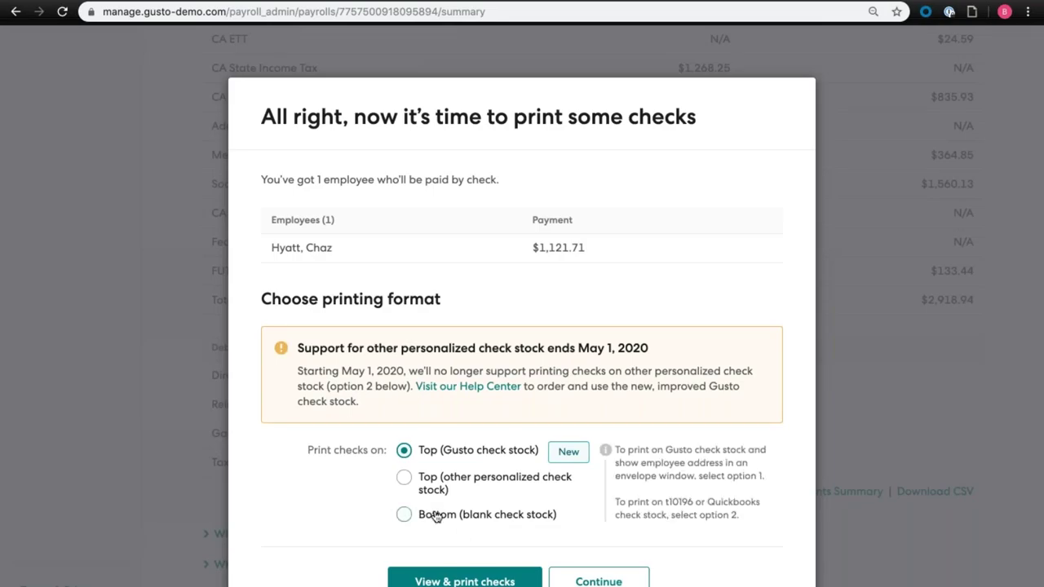
# - Generate the employee's paycheck in the Bottom (blank check stock) format, look it over, and return to the payroll confirmation
pyautogui.click(403, 514)
pyautogui.click(464, 579)
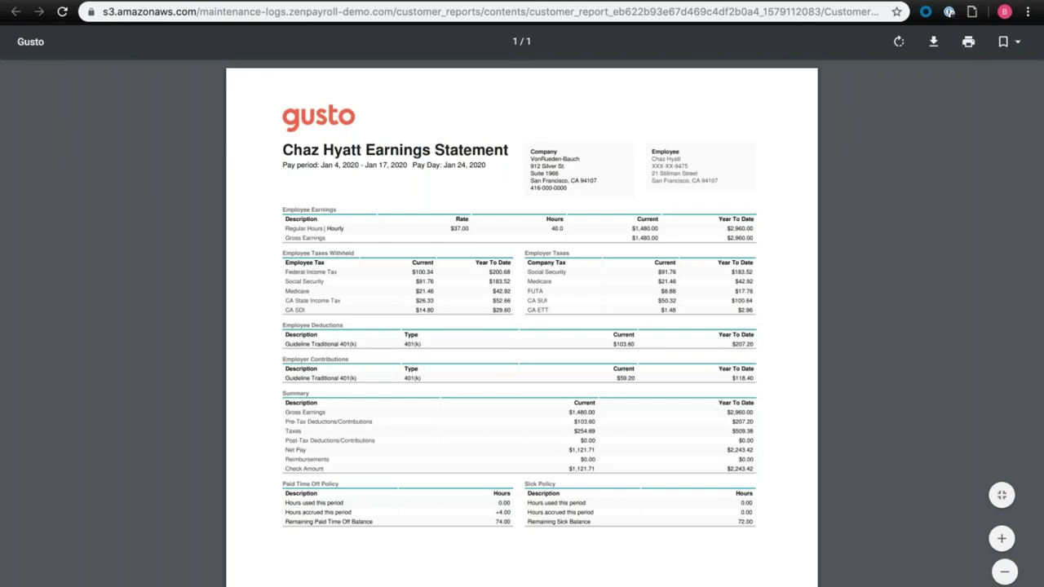
pyautogui.scroll(-5, 330, 401)
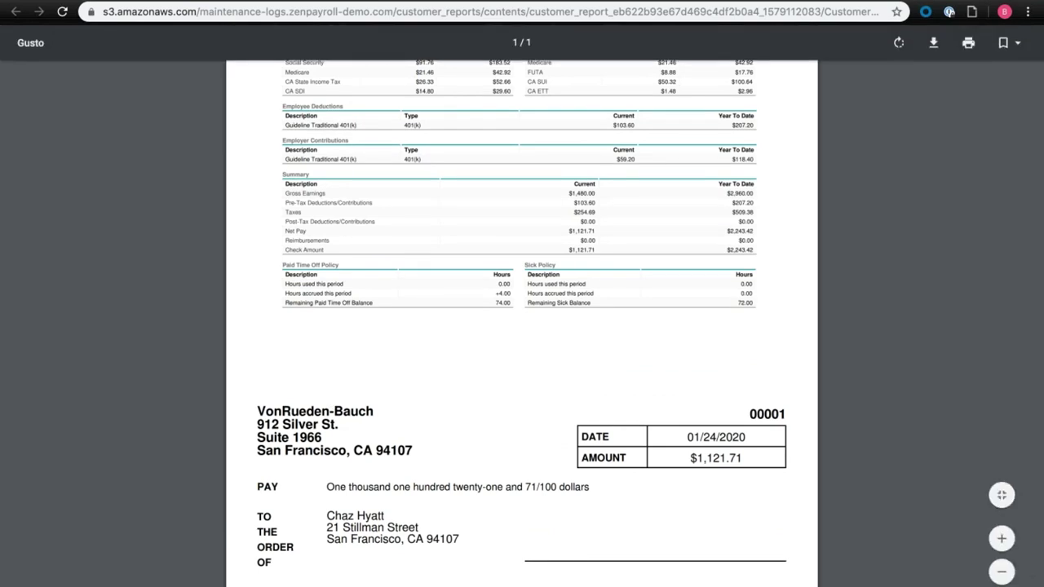
pyautogui.hotkey('ctrl', 'w')
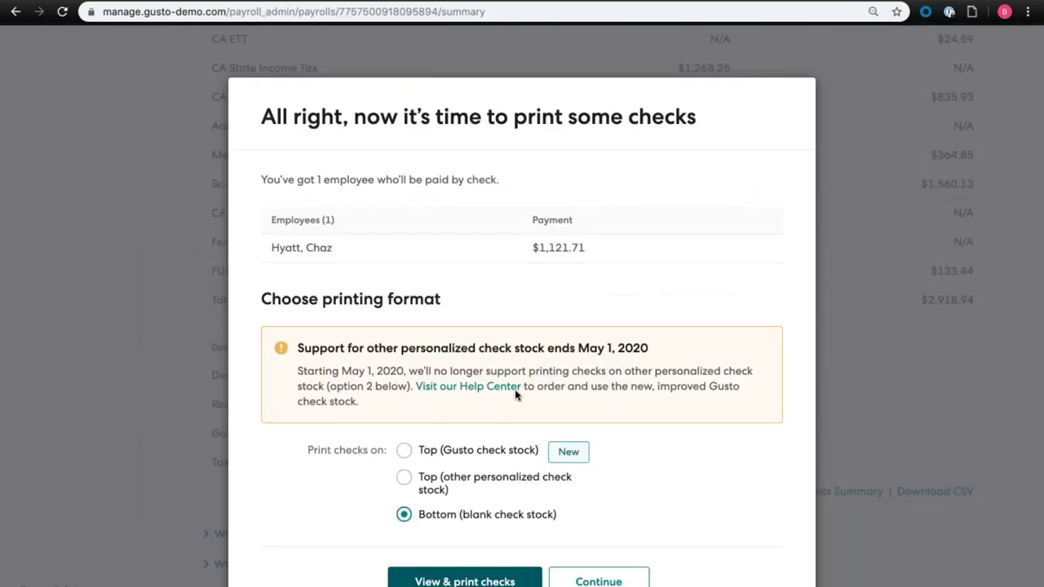
pyautogui.click(534, 577)
pyautogui.scroll(15, 392, 335)
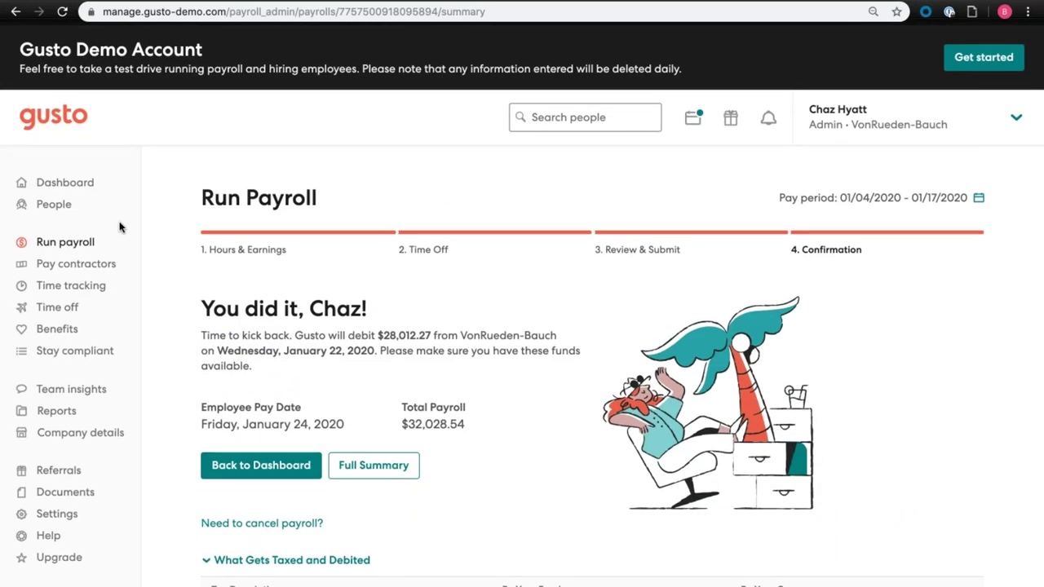
# - Pay the first listed contractor a fixed wage of $500 by direct deposit and save the contractor payment
pyautogui.click(119, 267)
pyautogui.scroll(-1, 601, 312)
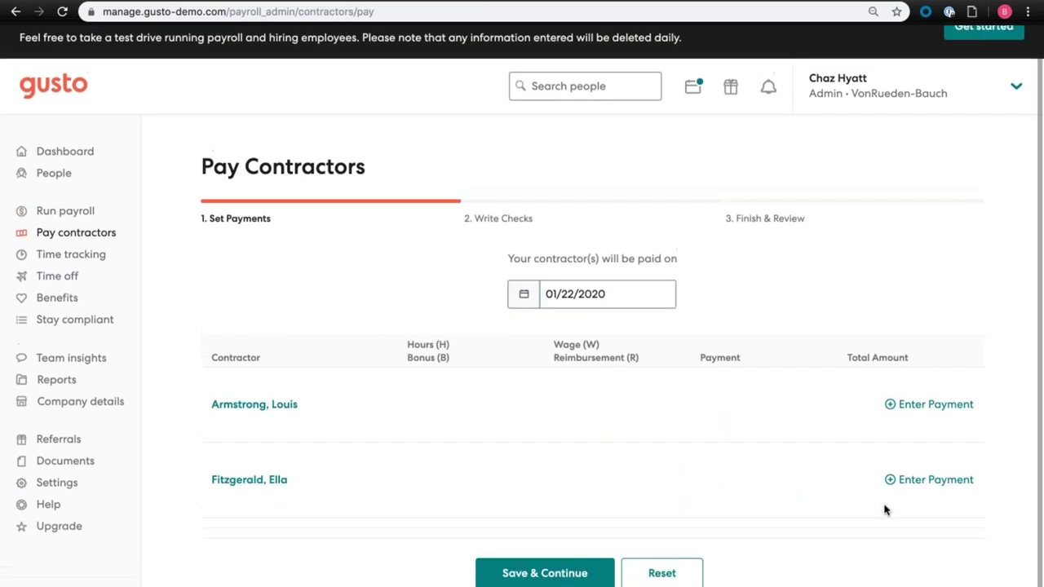
pyautogui.scroll(1, 905, 511)
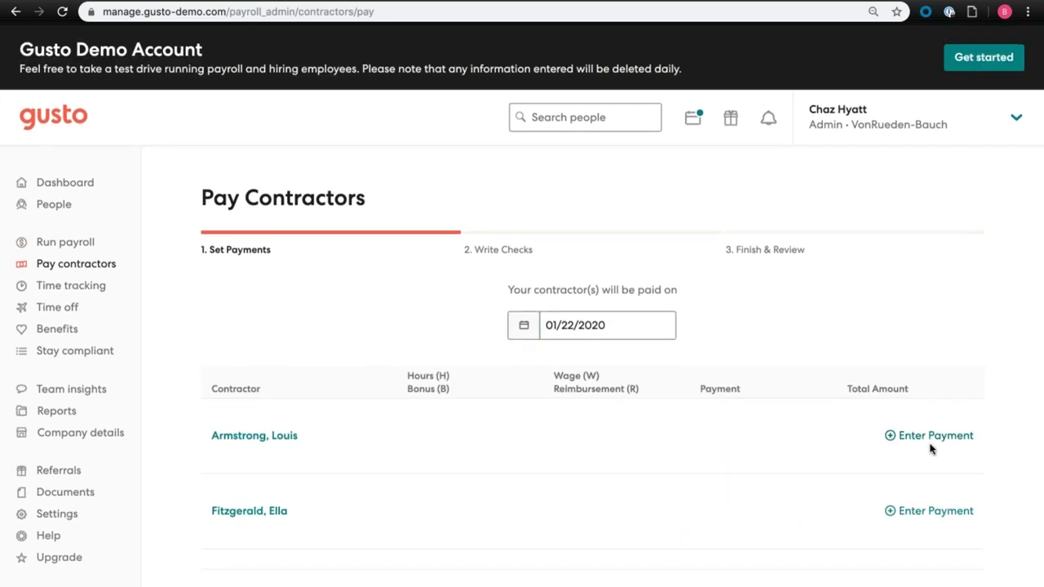
pyautogui.click(930, 444)
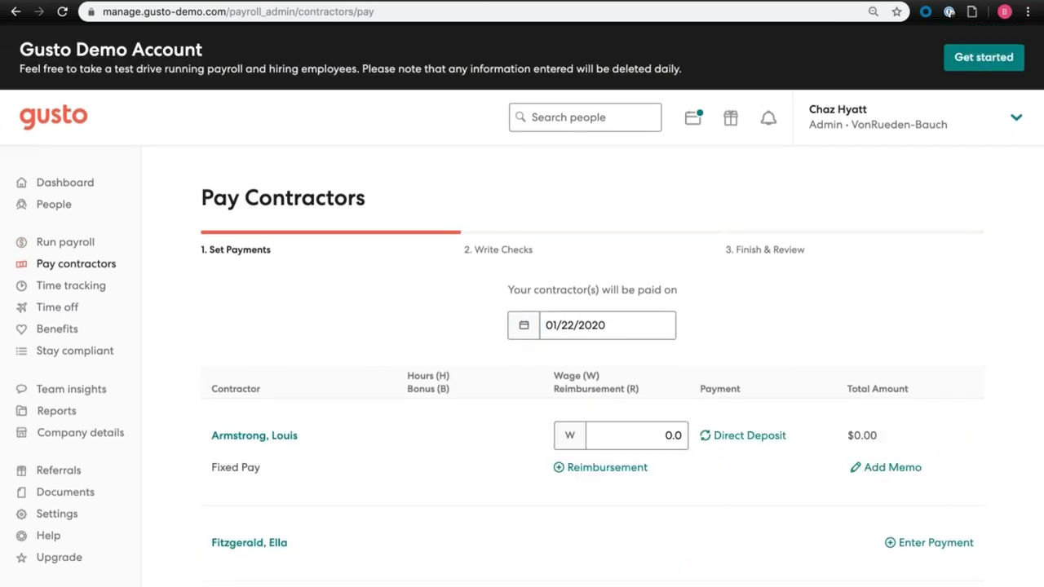
pyautogui.click(633, 433)
pyautogui.write('500')
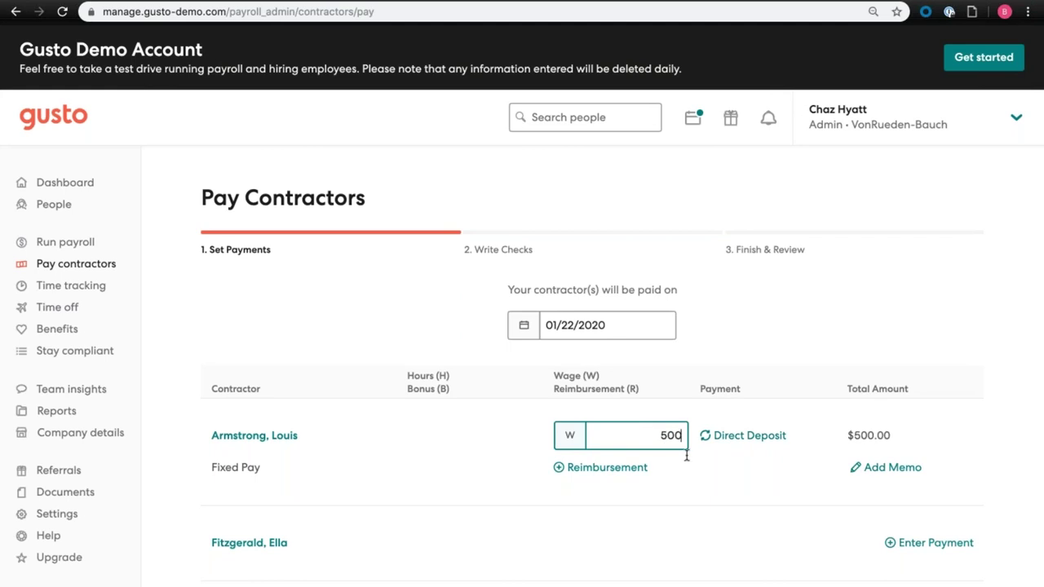
pyautogui.scroll(-1, 685, 457)
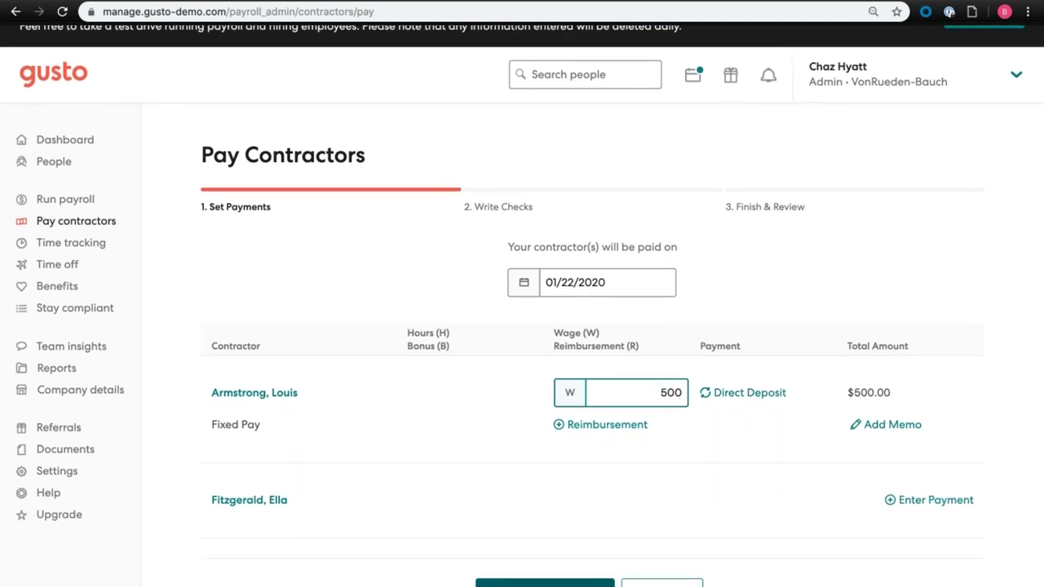
pyautogui.press('Tab')
pyautogui.click(549, 570)
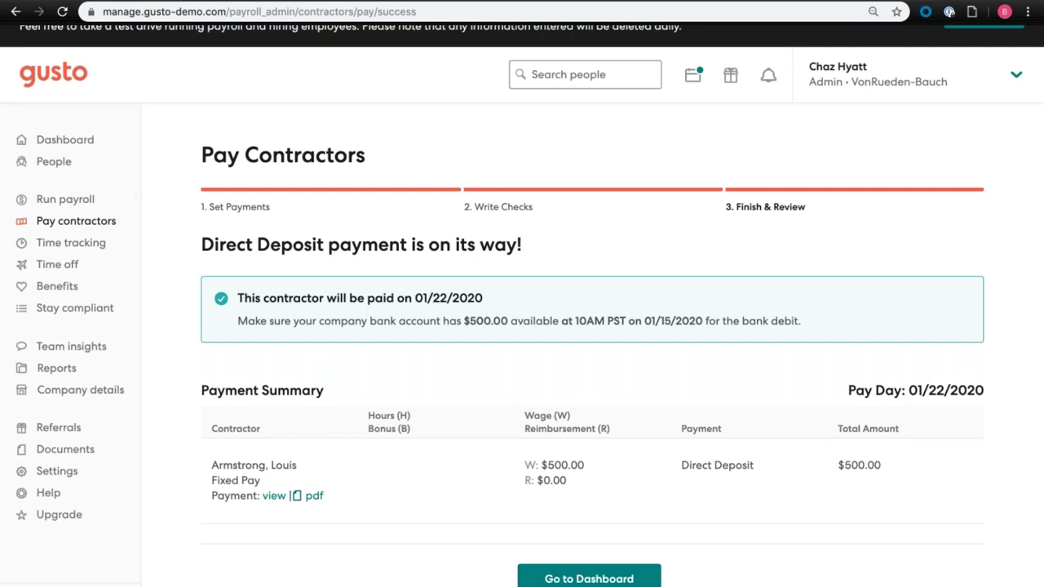
# - Open the time off requests and approve the 64-hour Hawaii request in the last row
pyautogui.click(78, 275)
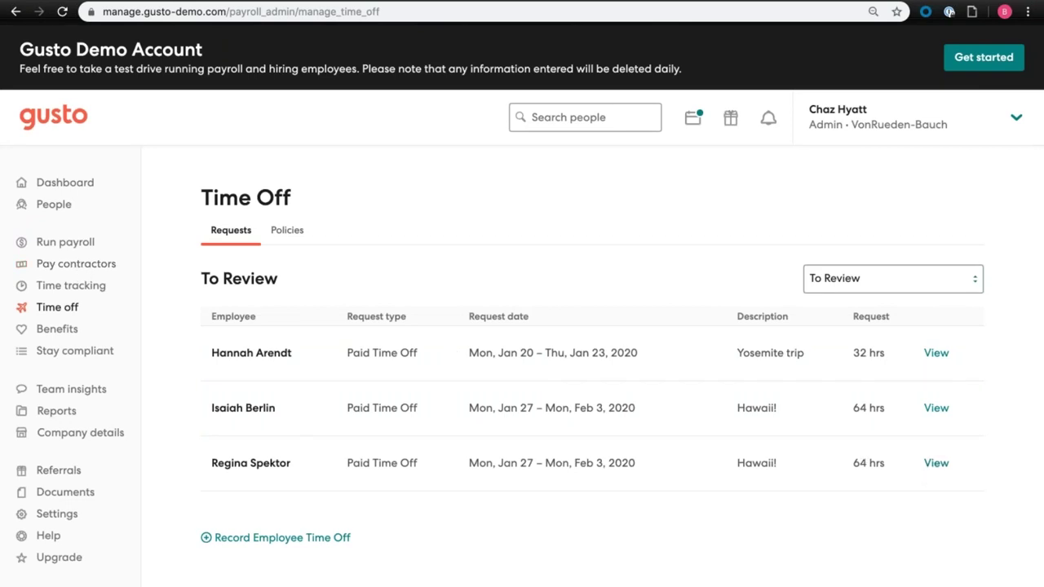
pyautogui.click(936, 463)
pyautogui.click(466, 549)
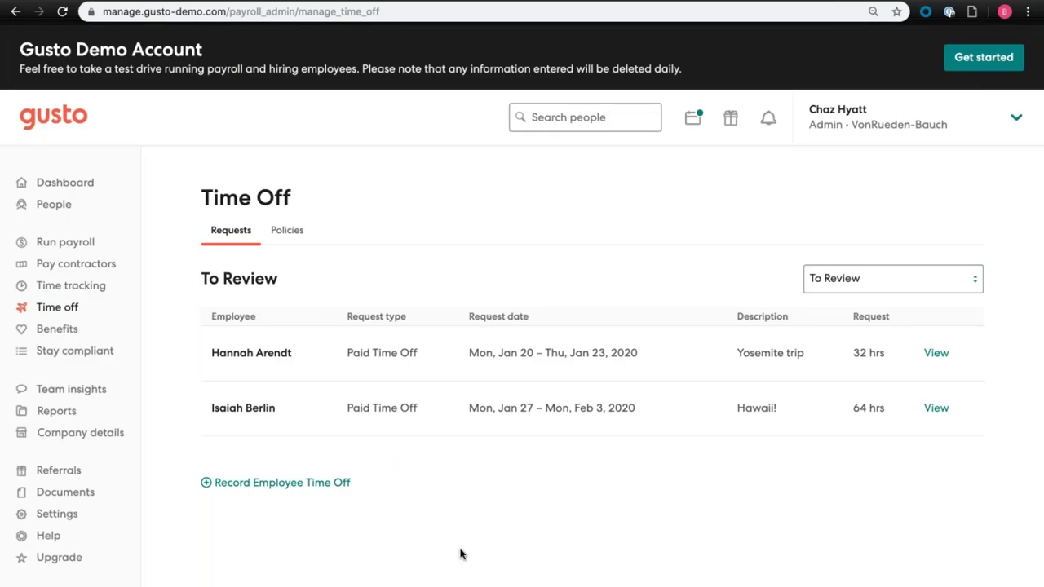
# - Record 8 hours of Paid Time Off on 01/29/2020 for the employee who has the pending Yosemite trip request
pyautogui.click(277, 485)
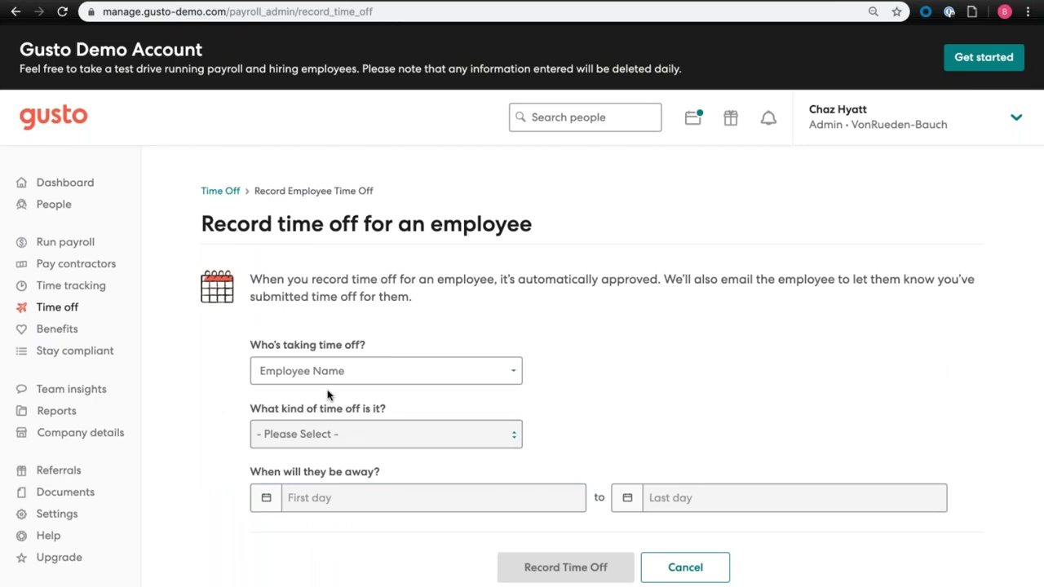
pyautogui.click(350, 369)
pyautogui.click(343, 407)
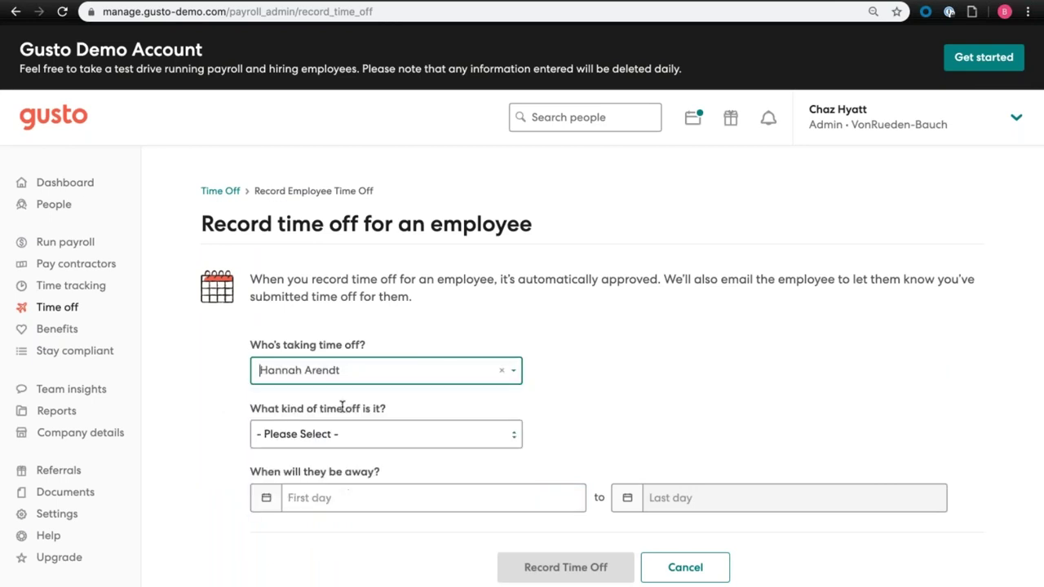
pyautogui.click(331, 435)
pyautogui.click(324, 448)
pyautogui.click(330, 495)
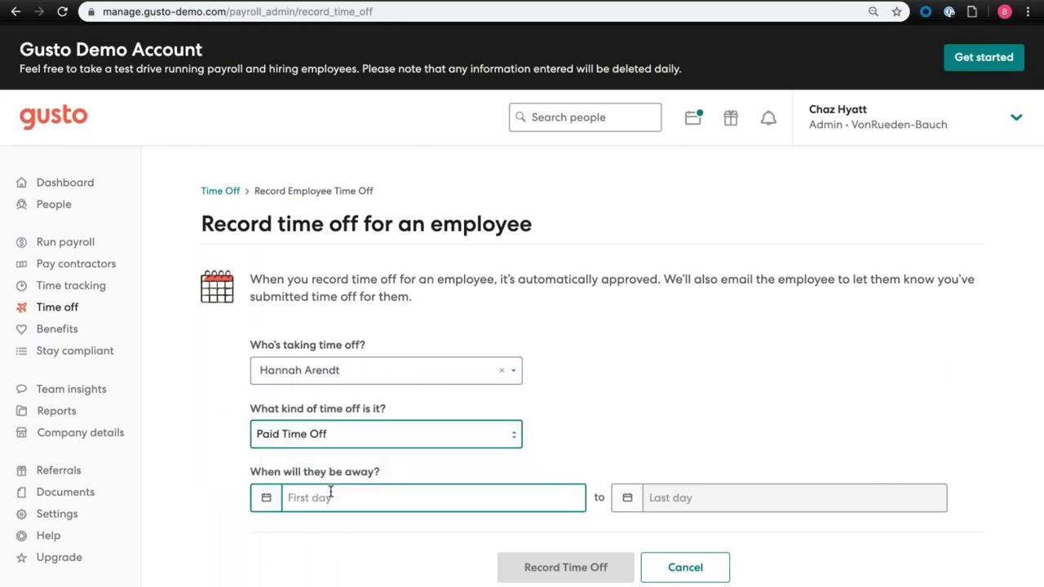
pyautogui.click(351, 426)
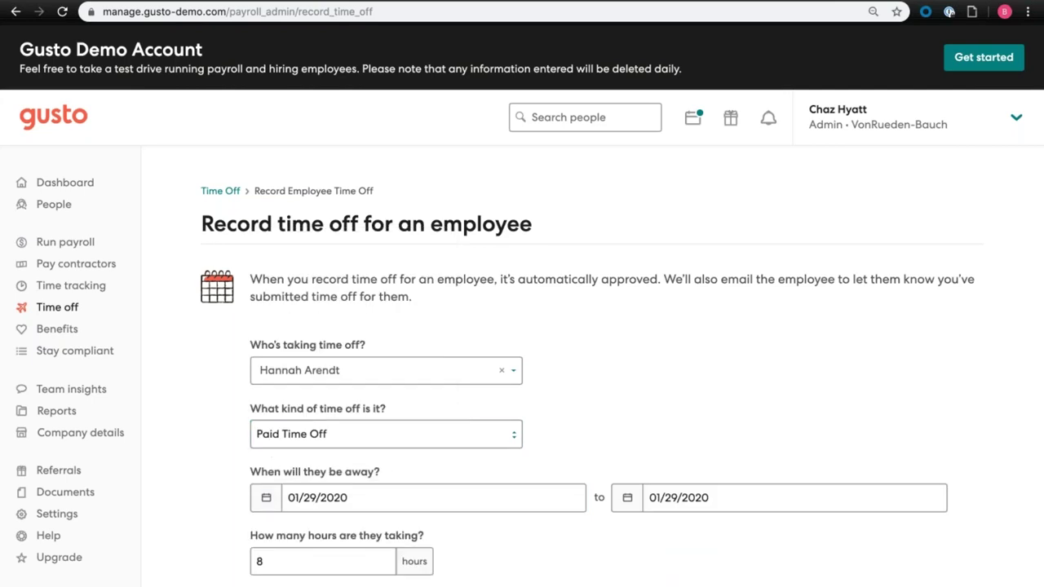
pyautogui.scroll(-2, 414, 489)
pyautogui.click(414, 533)
pyautogui.scroll(-2, 414, 533)
pyautogui.click(554, 576)
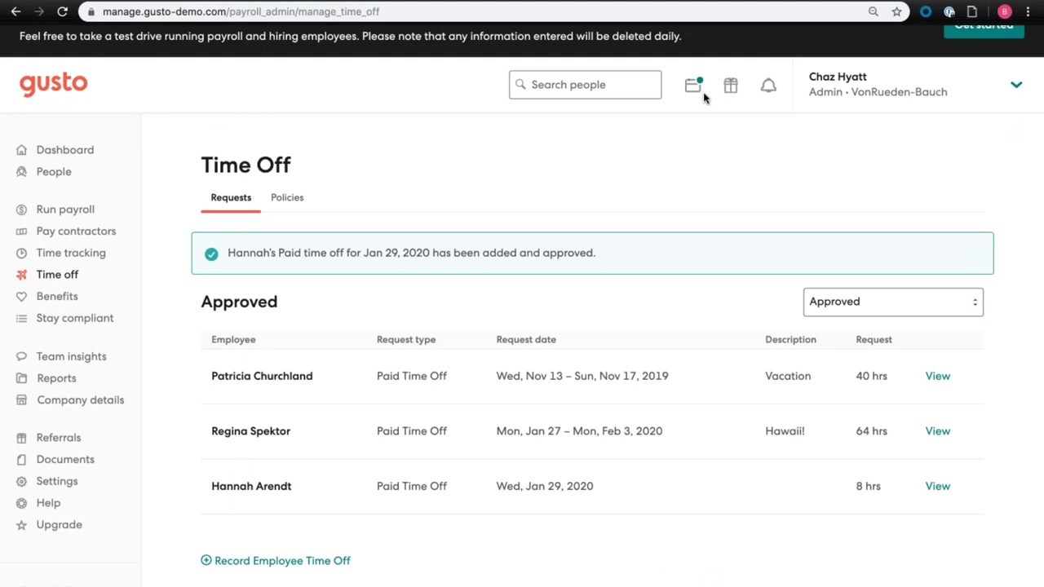
# - Look over the January 2020 company calendar with its time off and payroll dates, and close it
pyautogui.click(695, 88)
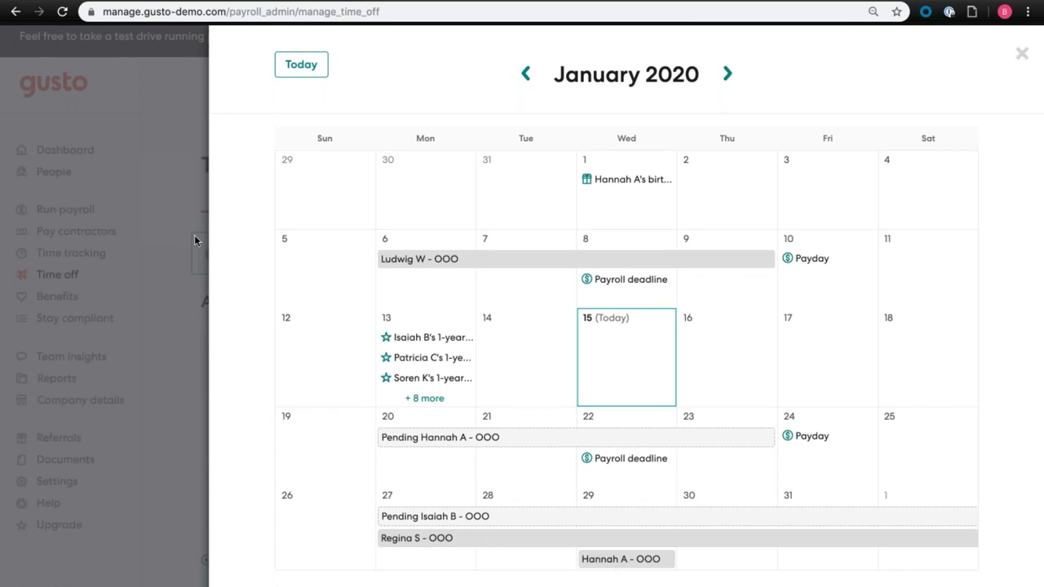
pyautogui.click(160, 379)
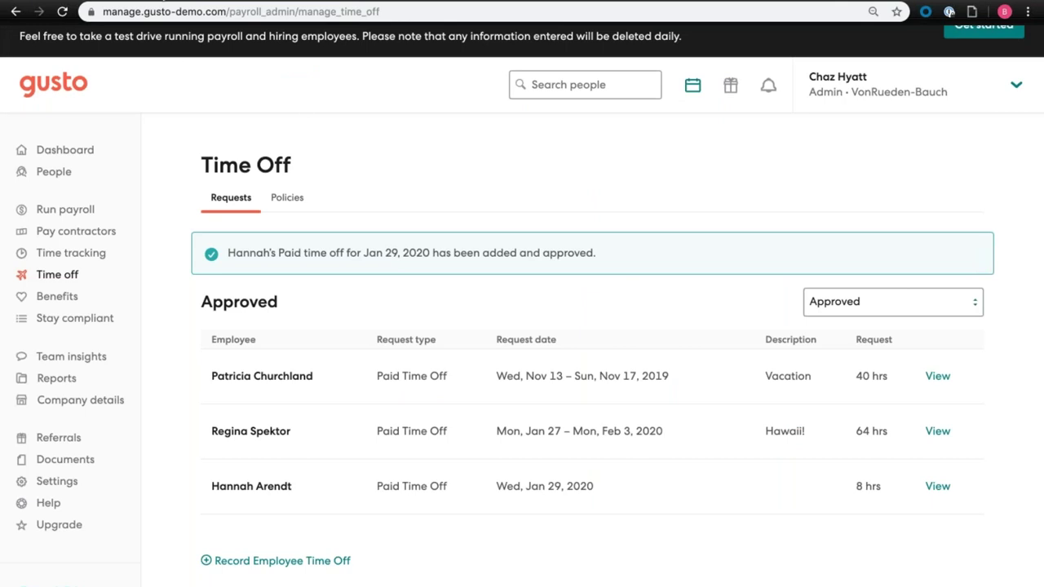
# - Switch to the Aplos Gusto Webinar Jan 2020 presentation in Google Slides and show slide 10
pyautogui.hotkey('ctrl', 'Tab')
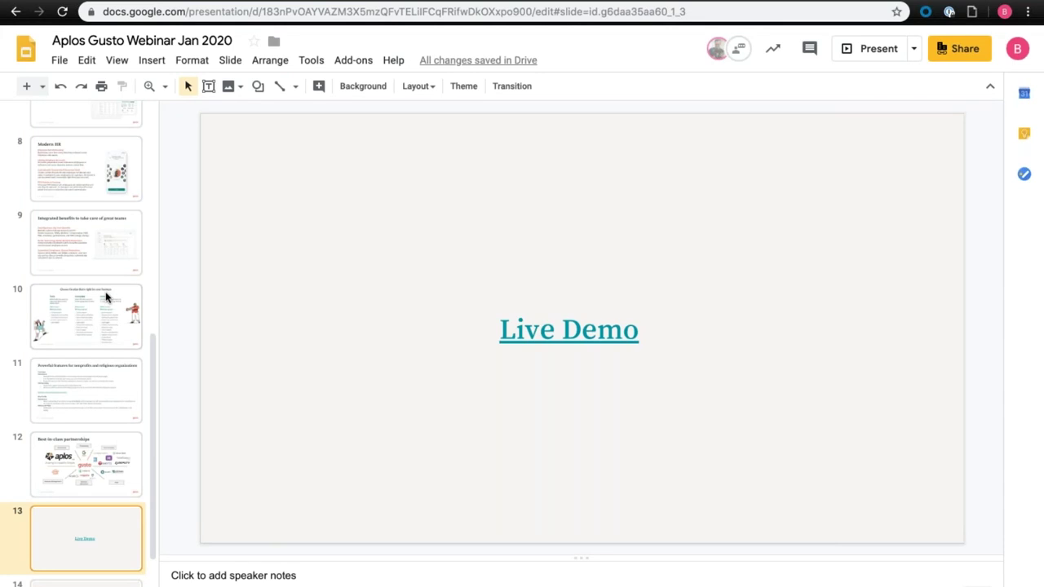
pyautogui.click(92, 321)
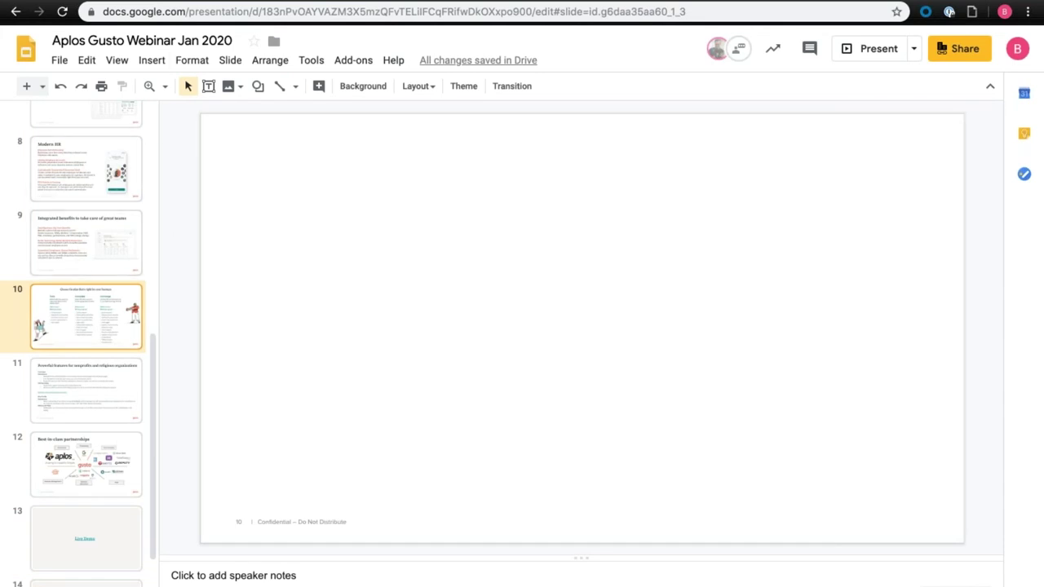
pyautogui.hotkey('ctrl', 'Tab')
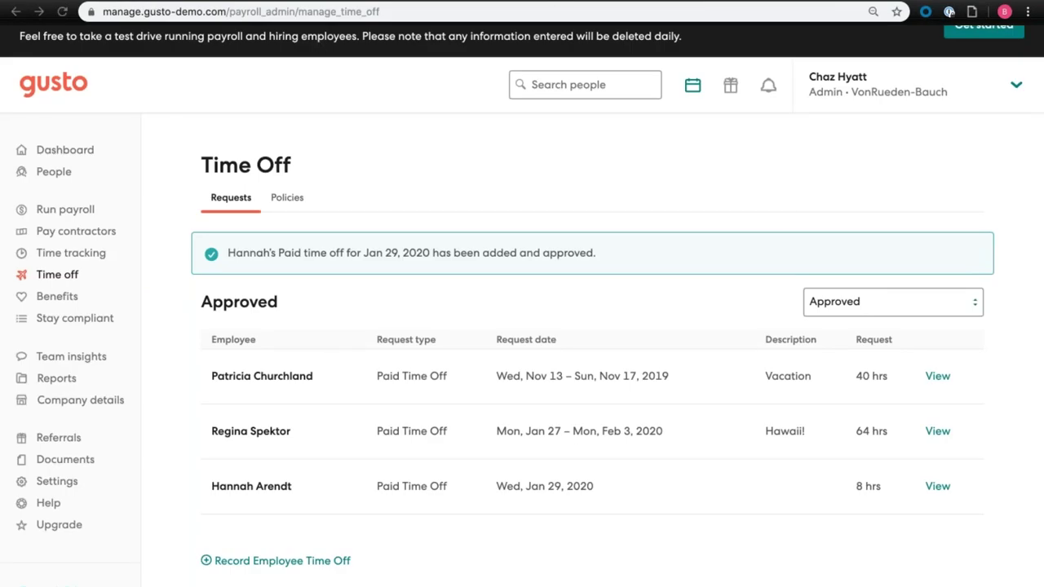
pyautogui.hotkey('ctrl', 'shift', 'Tab')
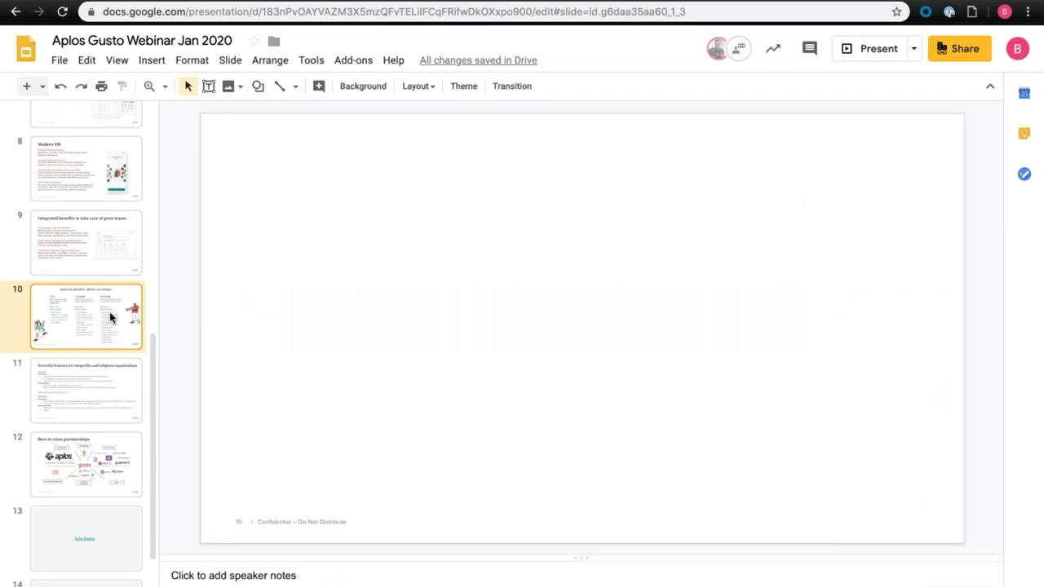